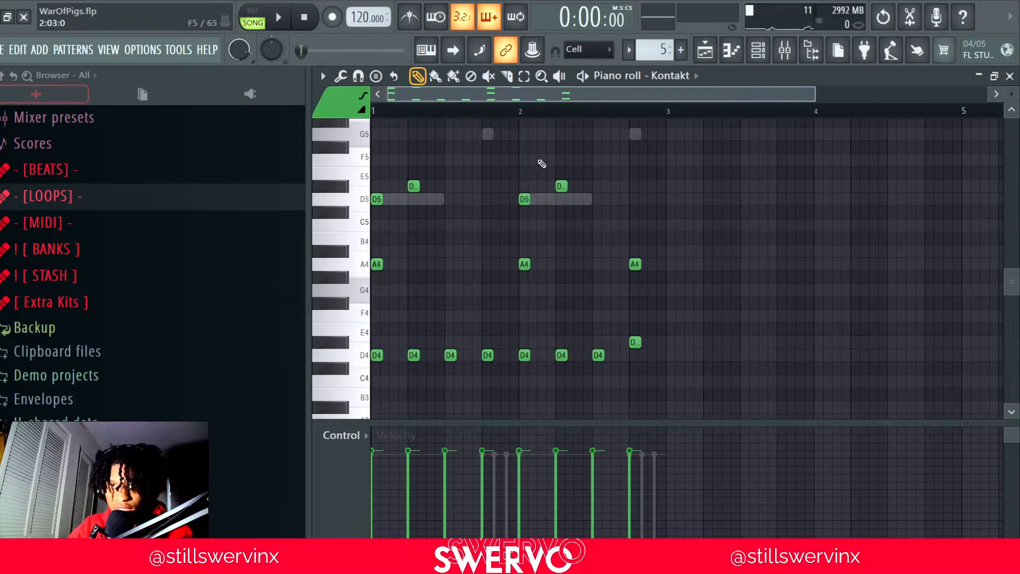
Step: Play back the Kontakt melody notes in the piano roll and examine the D4, A4, D5 and D#5 note placement
{"action": "key", "text": "space"}
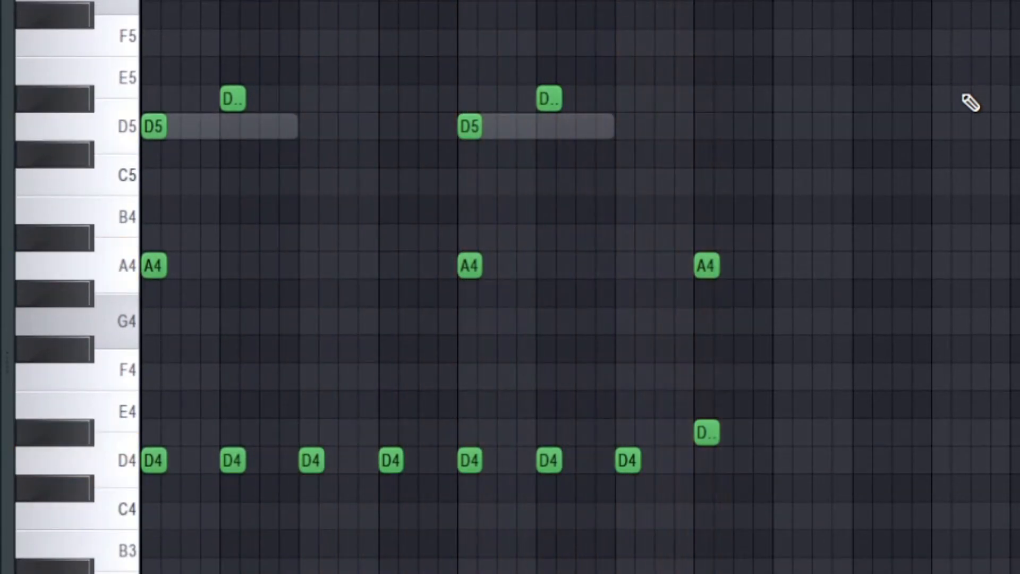
{"action": "scroll", "coordinate": [123, 308], "scroll_direction": "up", "scroll_amount": 3}
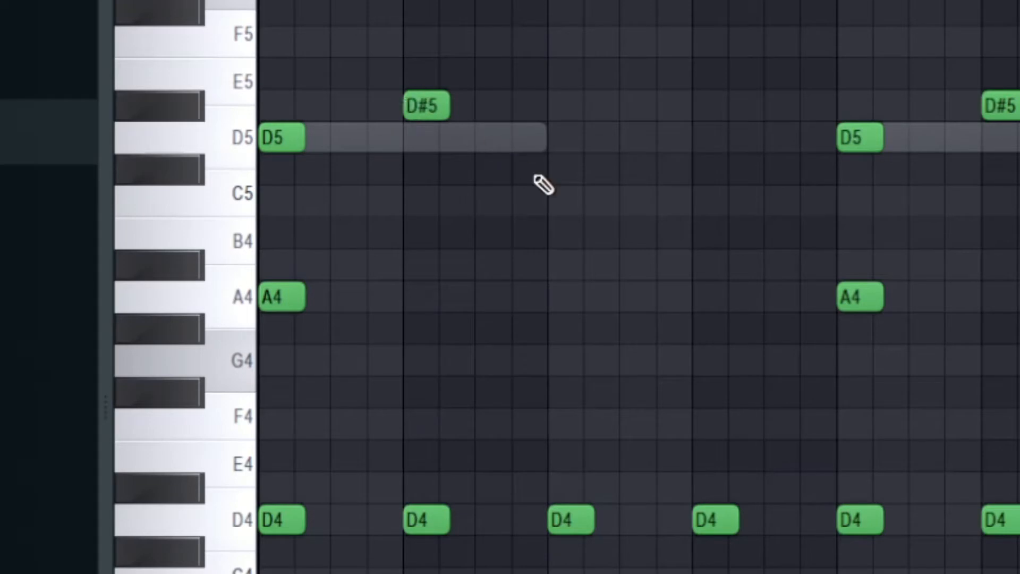
{"action": "key", "text": "space"}
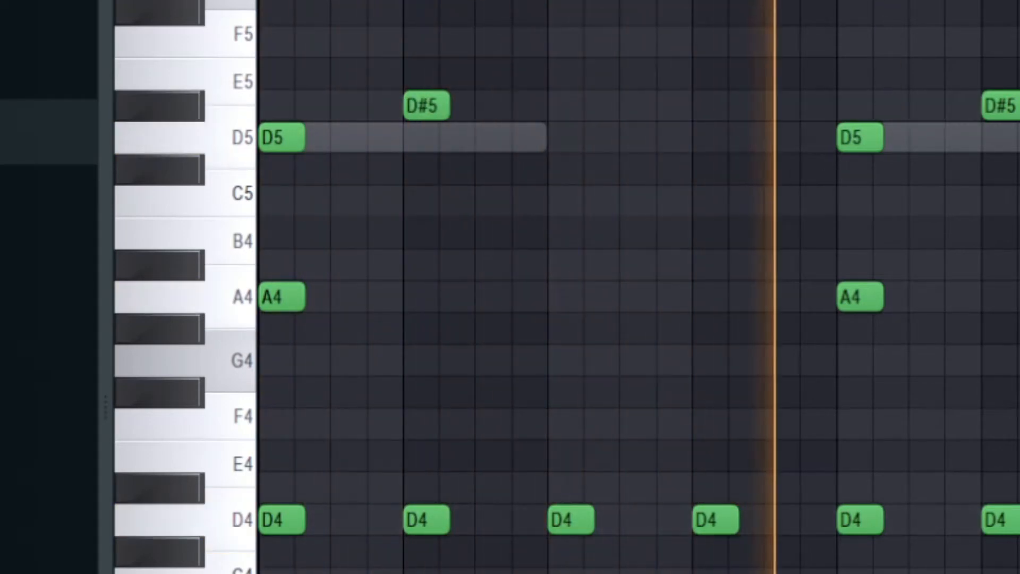
{"action": "scroll", "coordinate": [637, 287], "scroll_direction": "down", "scroll_amount": 2}
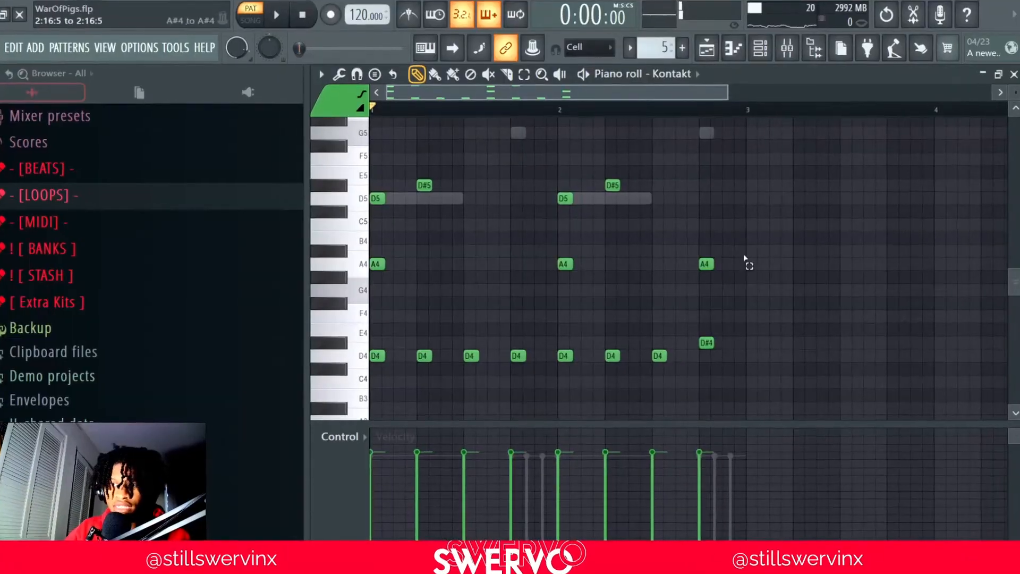
Step: Highlight the A4 and D#4 notes at the end of bar 2 and place the playhead at bar 2's D#5 note
{"action": "left_click_drag", "start_coordinate": [747, 245], "coordinate": [678, 349]}
{"action": "scroll", "coordinate": [578, 107], "scroll_direction": "down", "scroll_amount": 2}
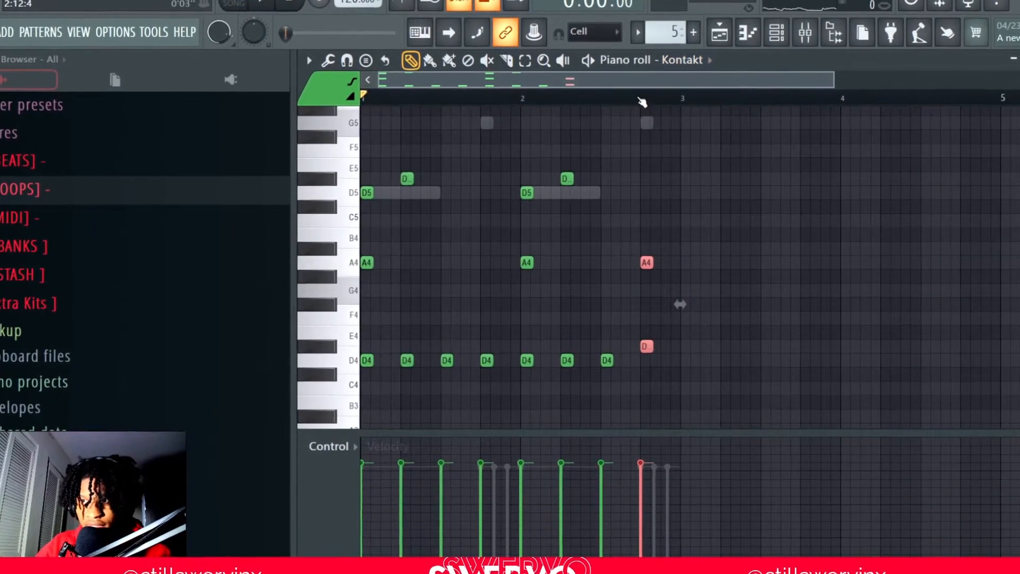
{"action": "left_click_drag", "start_coordinate": [639, 100], "coordinate": [398, 74]}
{"action": "left_click_drag", "start_coordinate": [653, 238], "coordinate": [693, 391]}
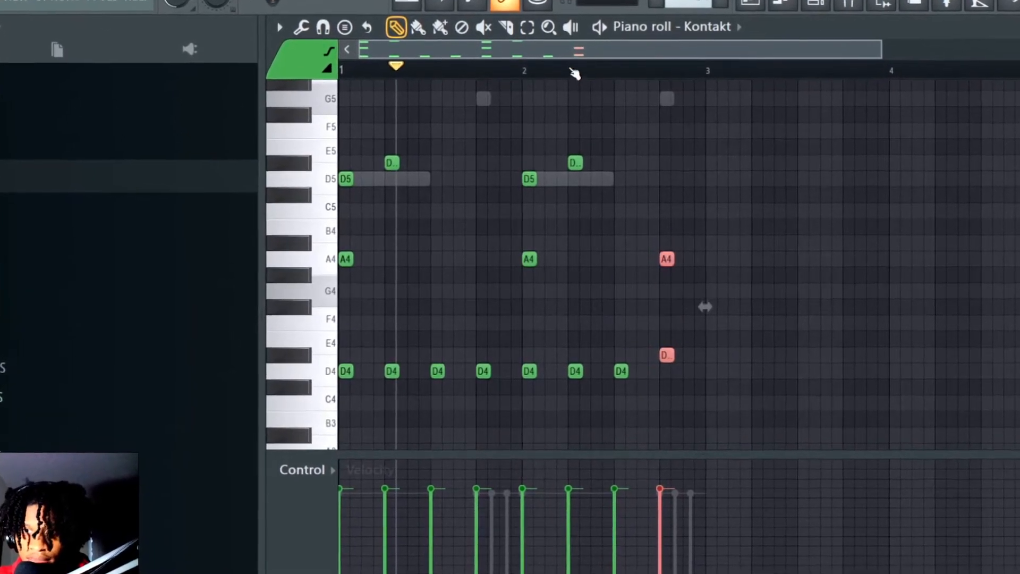
{"action": "left_click", "coordinate": [572, 72]}
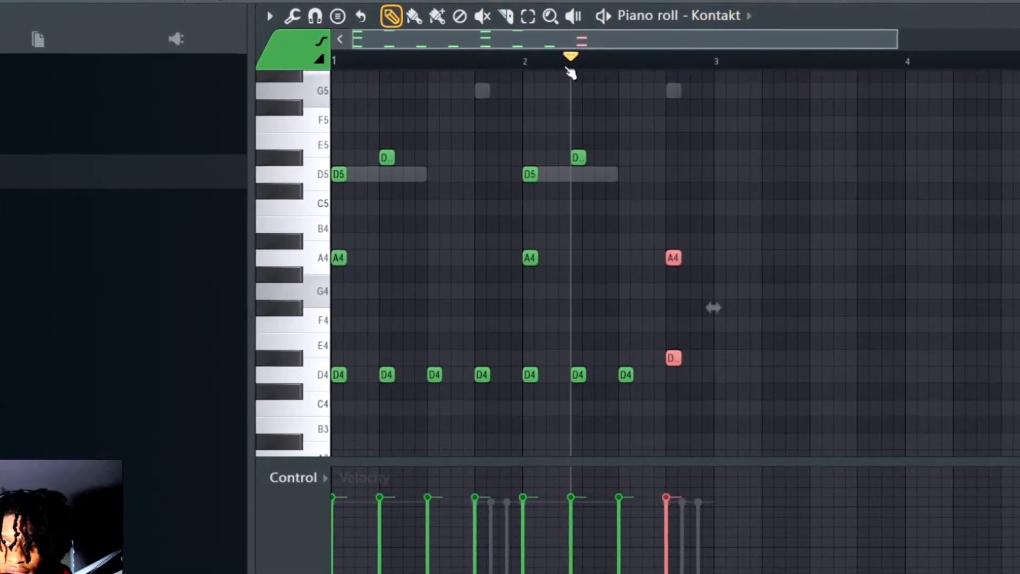
Step: From the playlist's channel rack, open the Kontakt #2 instrument to examine its Fairytale Flute settings, and close it
{"action": "key", "text": "F7"}
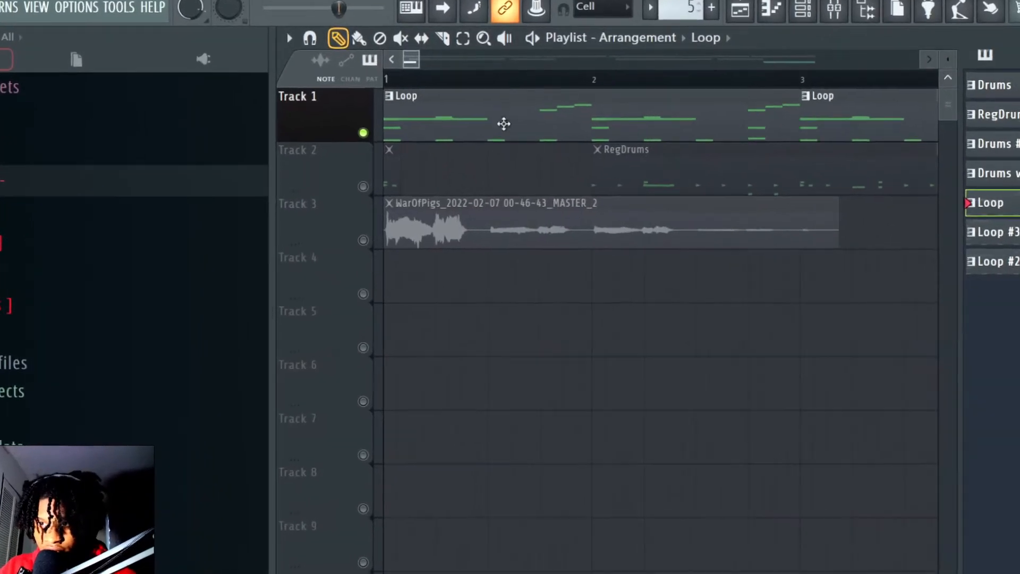
{"action": "left_click", "coordinate": [803, 15]}
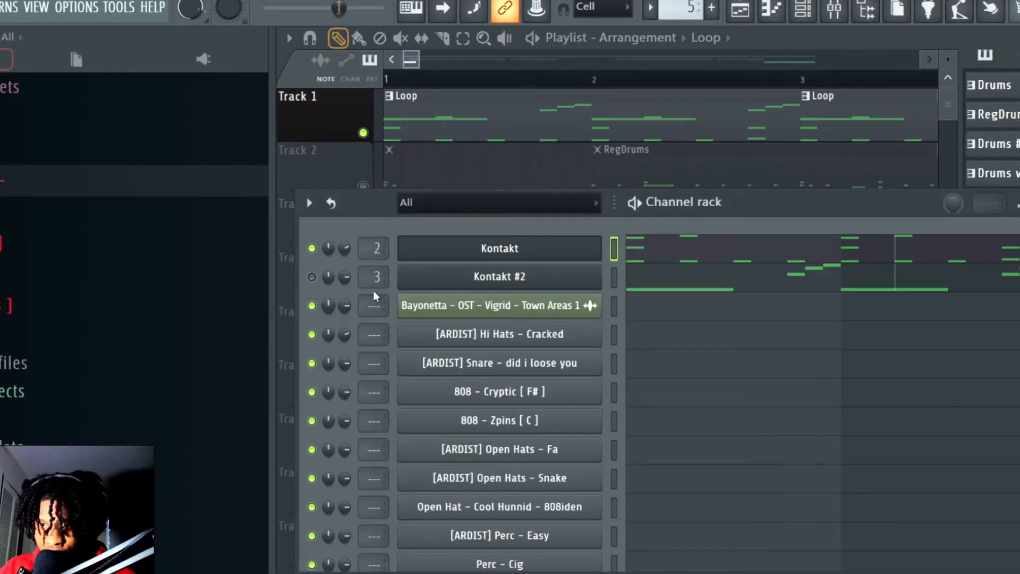
{"action": "left_click", "coordinate": [500, 277]}
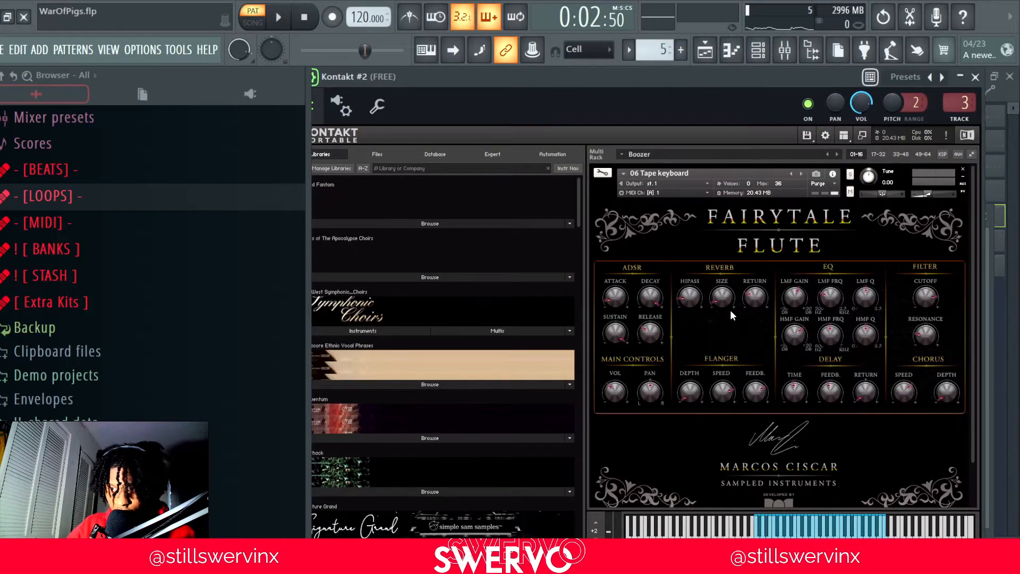
{"action": "scroll", "coordinate": [831, 470], "scroll_direction": "down", "scroll_amount": 3}
{"action": "scroll", "coordinate": [713, 414], "scroll_direction": "up", "scroll_amount": 3}
{"action": "left_click", "coordinate": [975, 77]}
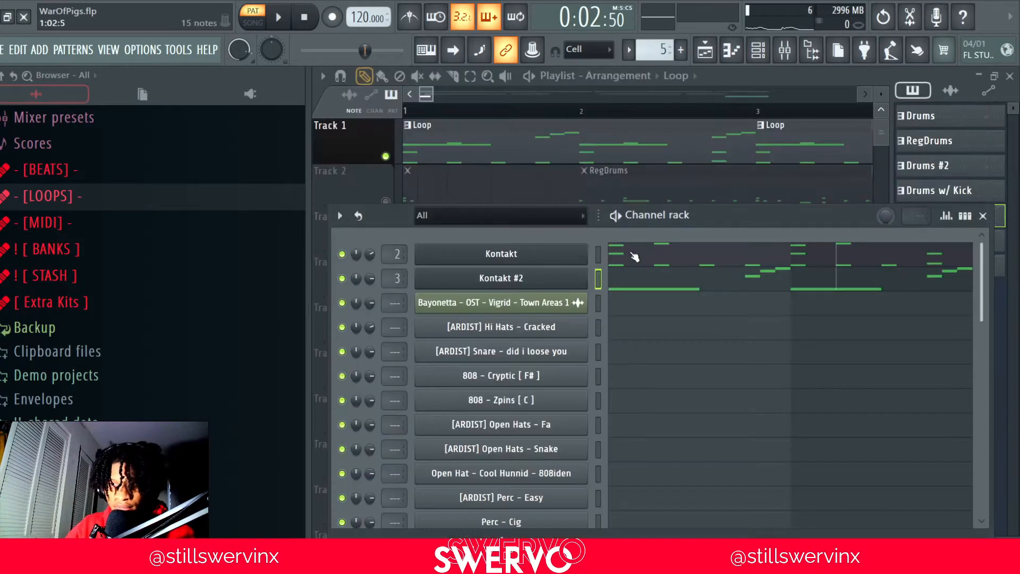
Step: Open the Kontakt #2 notes in the piano roll and play the D5, G5, A5 and A#5 counter-melody
{"action": "left_click", "coordinate": [632, 275]}
{"action": "key", "text": "space"}
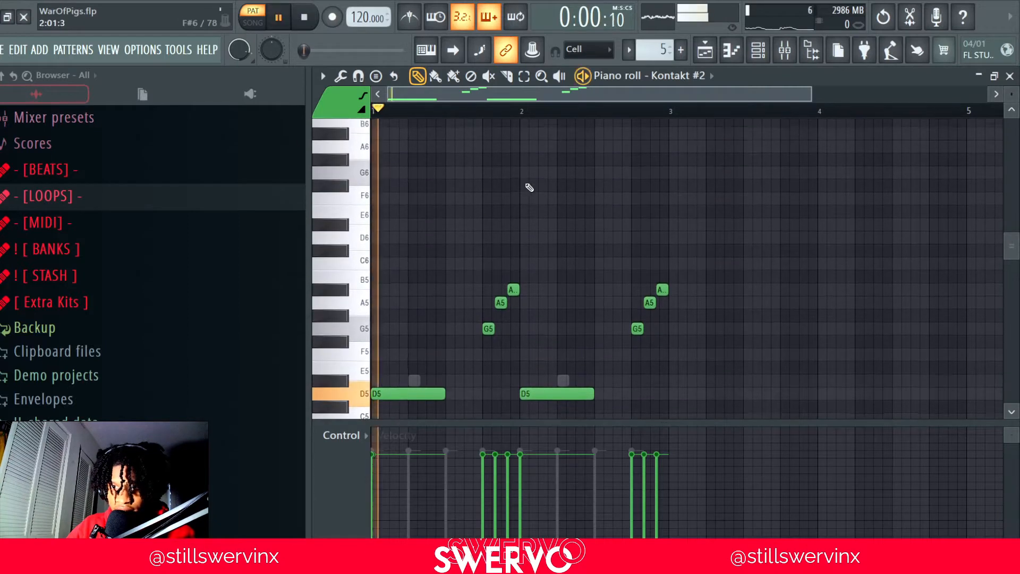
{"action": "scroll", "coordinate": [794, 149], "scroll_direction": "up", "scroll_amount": 3}
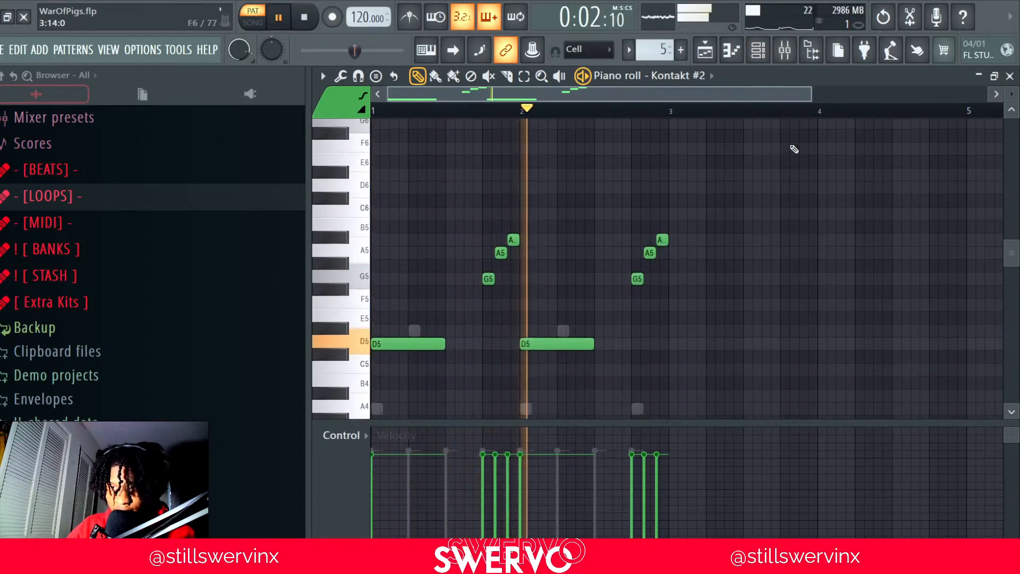
{"action": "scroll", "coordinate": [794, 149], "scroll_direction": "down", "scroll_amount": 2}
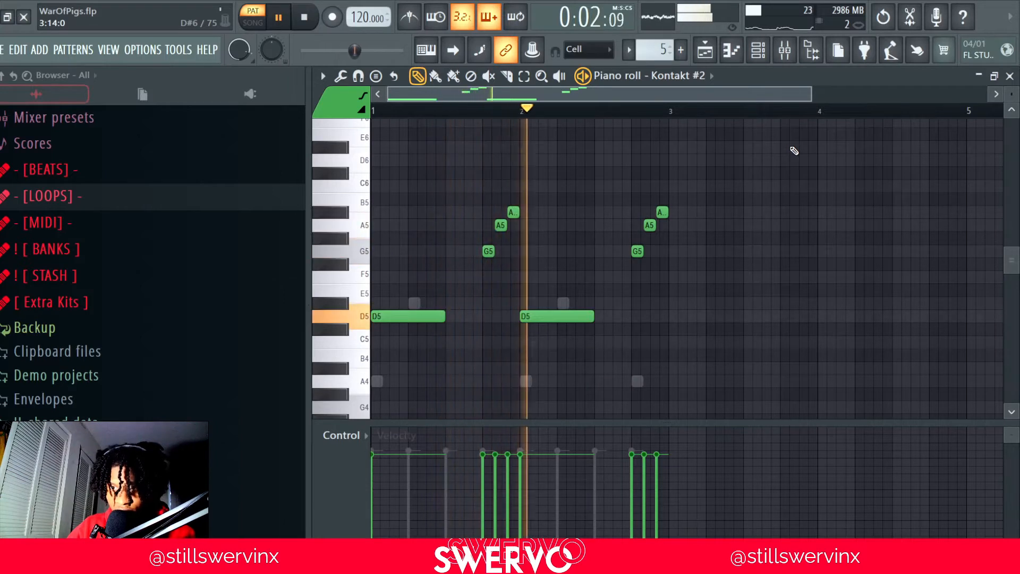
{"action": "scroll", "coordinate": [794, 150], "scroll_direction": "down", "scroll_amount": 1}
{"action": "scroll", "coordinate": [794, 152], "scroll_direction": "down", "scroll_amount": 1}
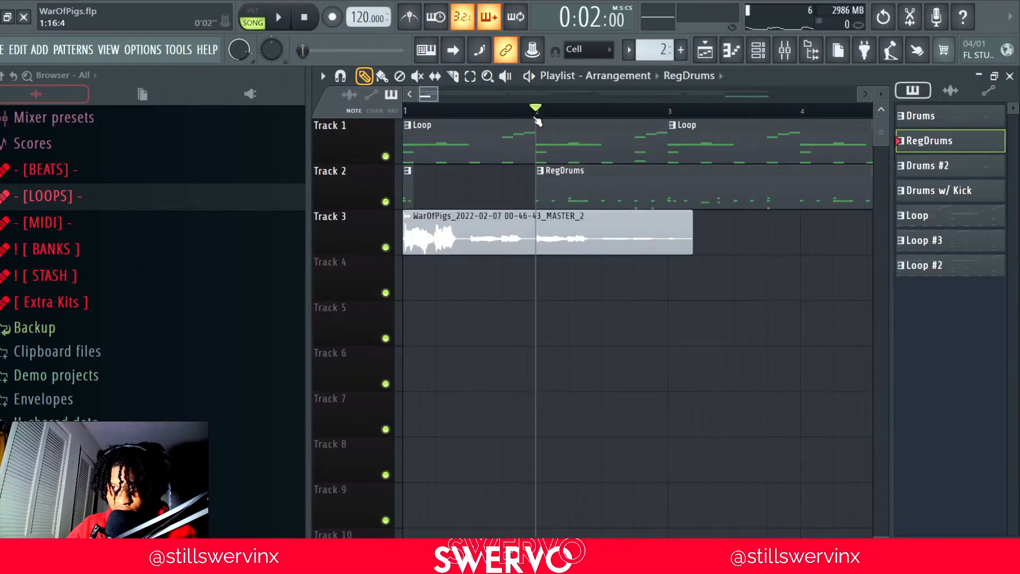
Step: Open the RegDrums pattern from the playlist and examine the Hi Hats - Cracked notes in the piano roll during playback
{"action": "double_click", "coordinate": [560, 179]}
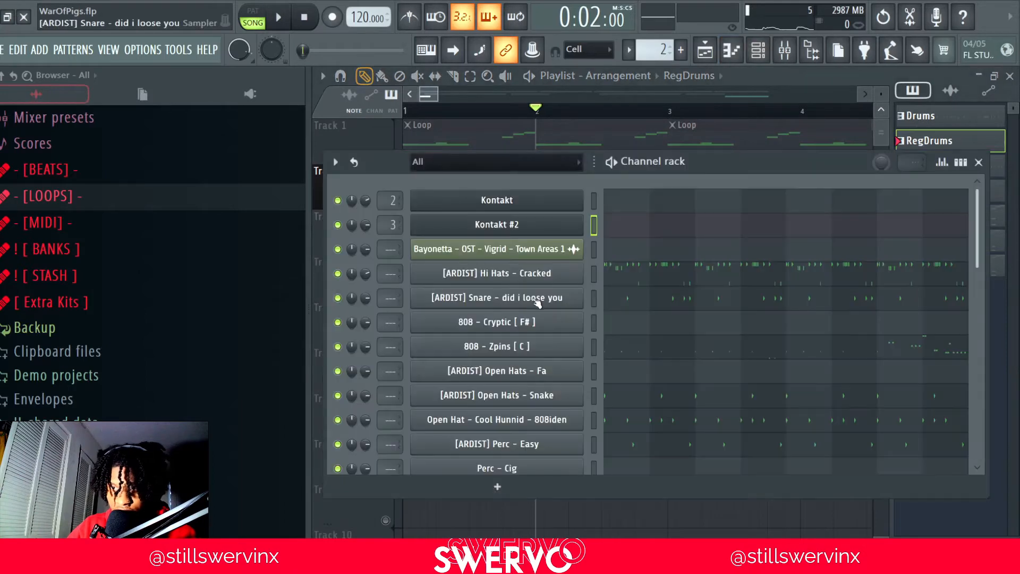
{"action": "left_click_drag", "start_coordinate": [438, 94], "coordinate": [505, 84]}
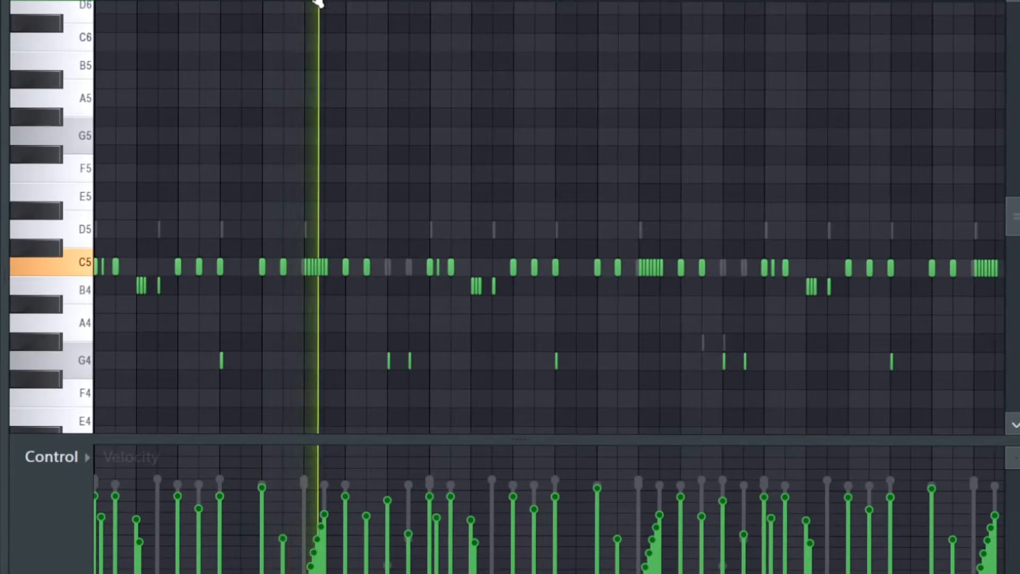
{"action": "scroll", "coordinate": [320, 2], "scroll_direction": "up", "scroll_amount": 3}
{"action": "scroll", "coordinate": [320, 3], "scroll_direction": "right", "scroll_amount": 5}
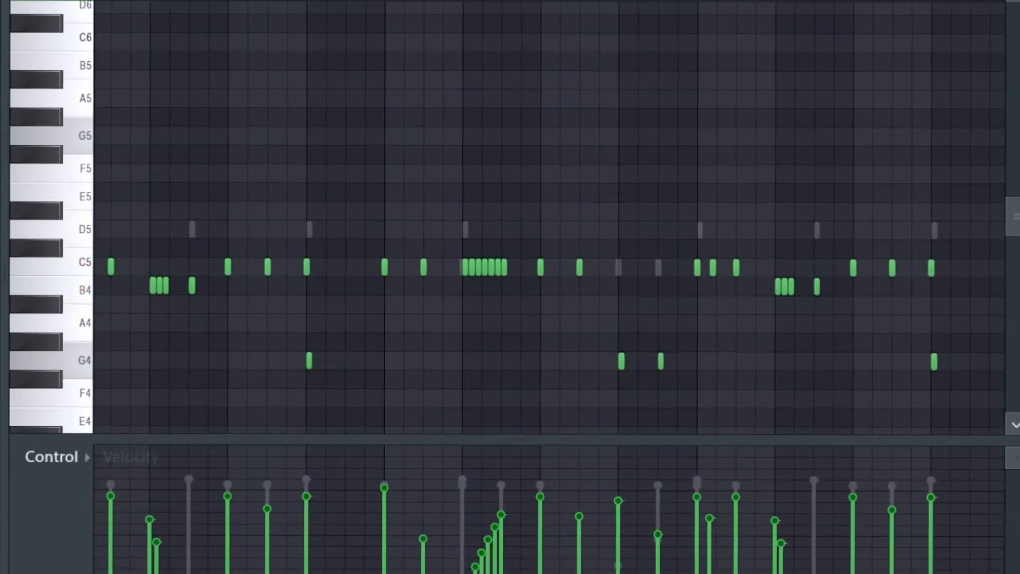
Step: Select the row of G4 hi-hat notes across the pattern to examine where the low-pitched hits fall
{"action": "scroll", "coordinate": [352, 134], "scroll_direction": "down", "scroll_amount": 1}
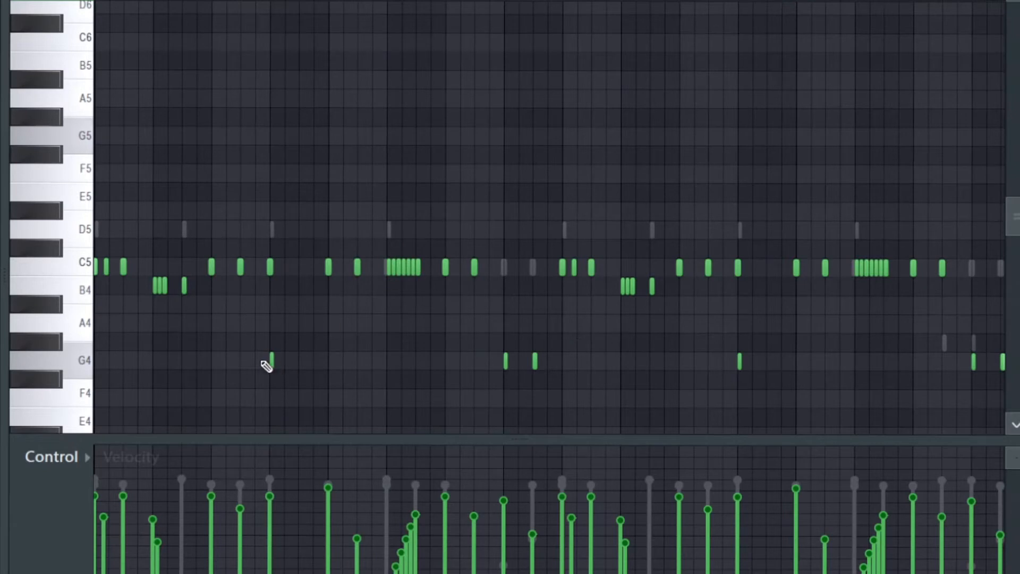
{"action": "left_click_drag", "start_coordinate": [255, 363], "coordinate": [1006, 370]}
{"action": "scroll", "coordinate": [594, 6], "scroll_direction": "down", "scroll_amount": 1}
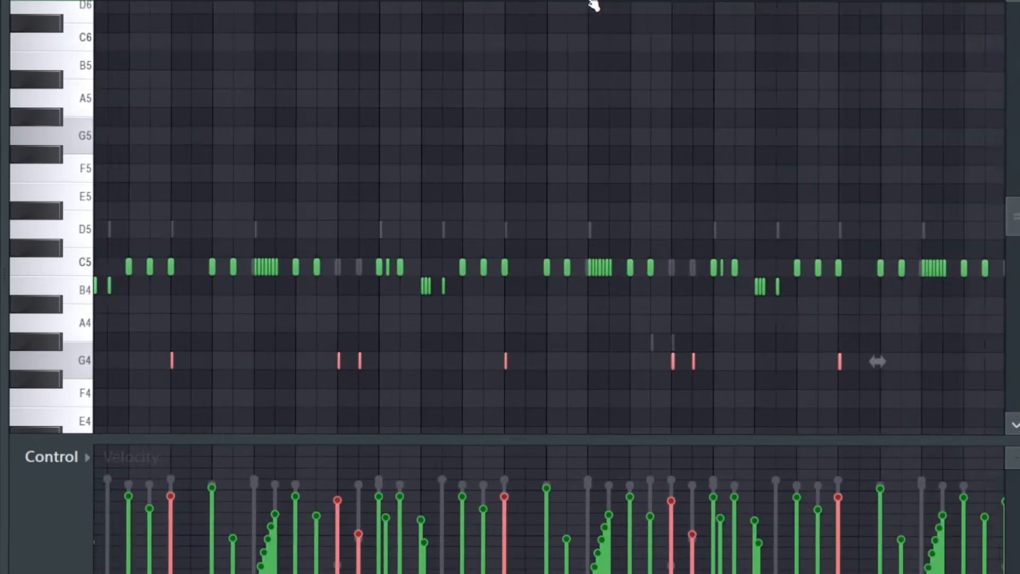
{"action": "scroll", "coordinate": [594, 4], "scroll_direction": "down", "scroll_amount": 1}
{"action": "scroll", "coordinate": [593, 3], "scroll_direction": "up", "scroll_amount": 2}
{"action": "left_click_drag", "start_coordinate": [592, 2], "coordinate": [550, 2]}
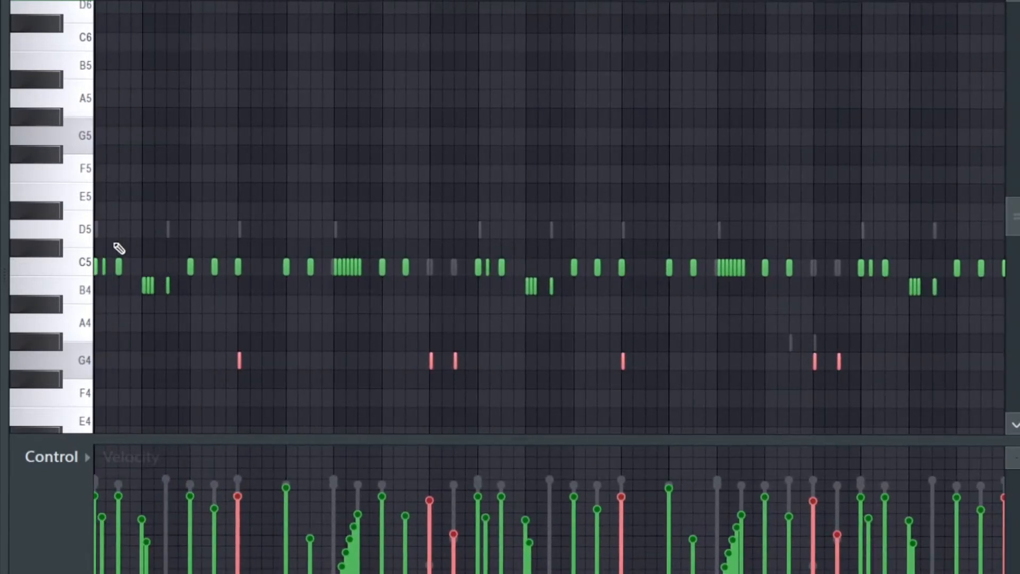
Step: Highlight the first group of B4 hi-hat notes in bar 1 and examine the roll more closely
{"action": "left_click_drag", "start_coordinate": [119, 249], "coordinate": [246, 296]}
{"action": "left_click", "coordinate": [224, 194]}
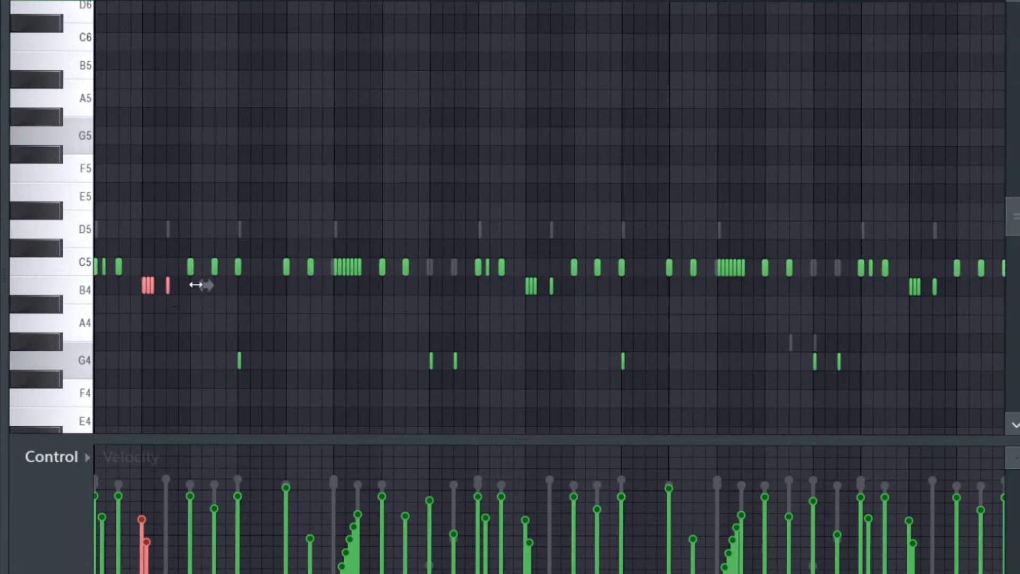
{"action": "scroll", "coordinate": [138, 3], "scroll_direction": "up", "scroll_amount": 3}
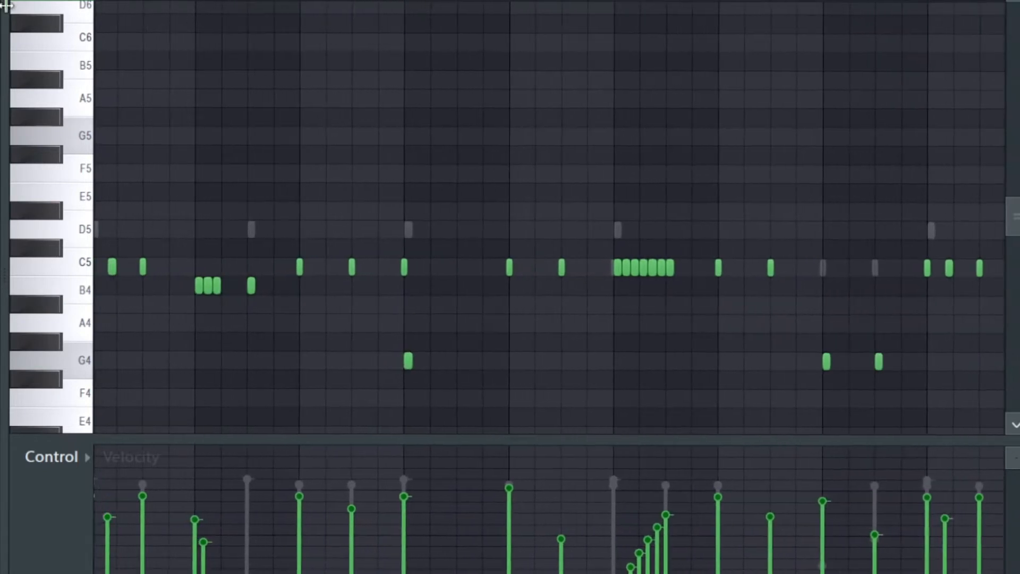
{"action": "scroll", "coordinate": [416, 140], "scroll_direction": "down", "scroll_amount": 2}
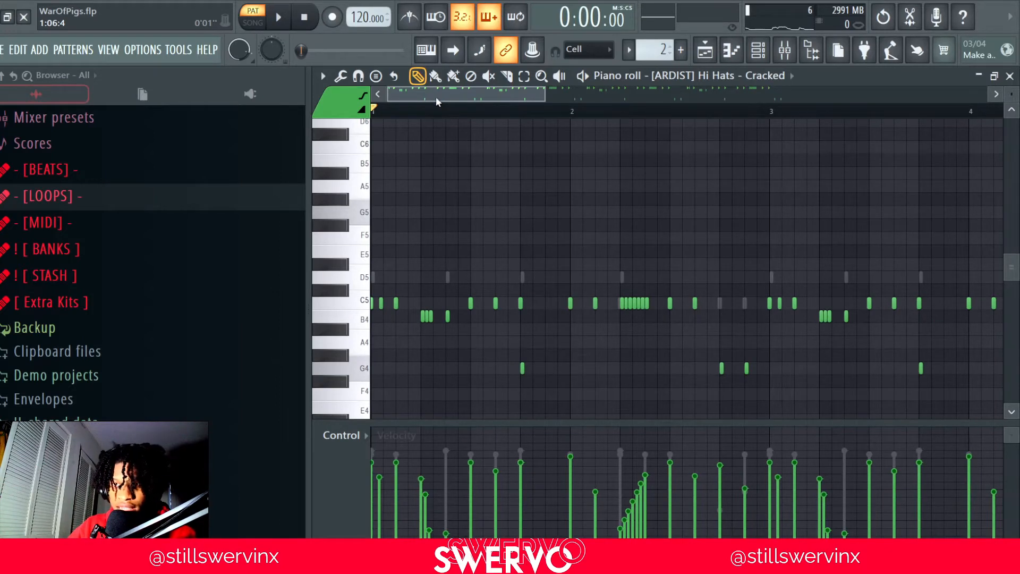
Step: Open the Snare - did i loose you notes from the channel rack and play them back in the piano roll
{"action": "key", "text": "F6"}
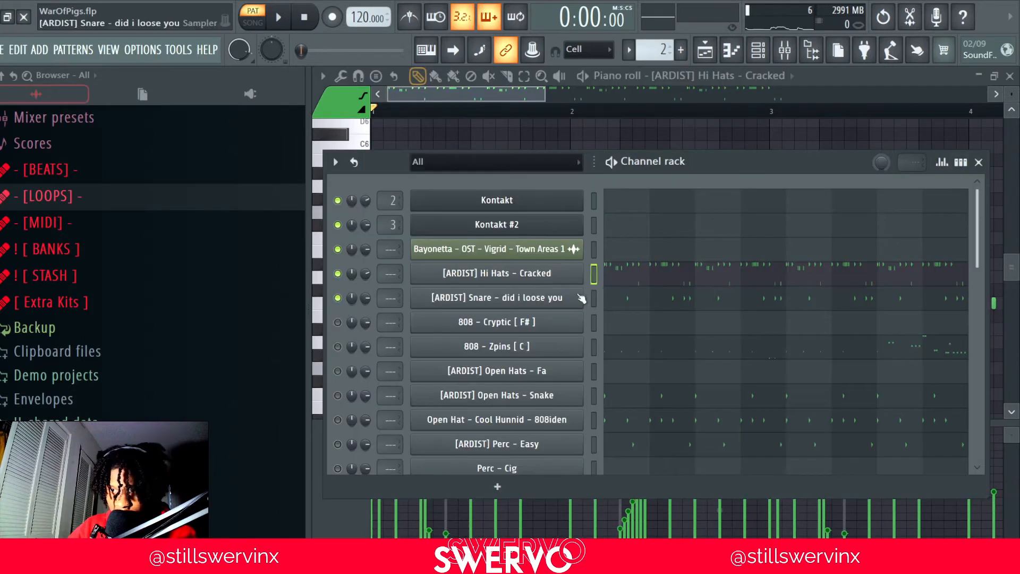
{"action": "left_click", "coordinate": [644, 304]}
{"action": "key", "text": "space"}
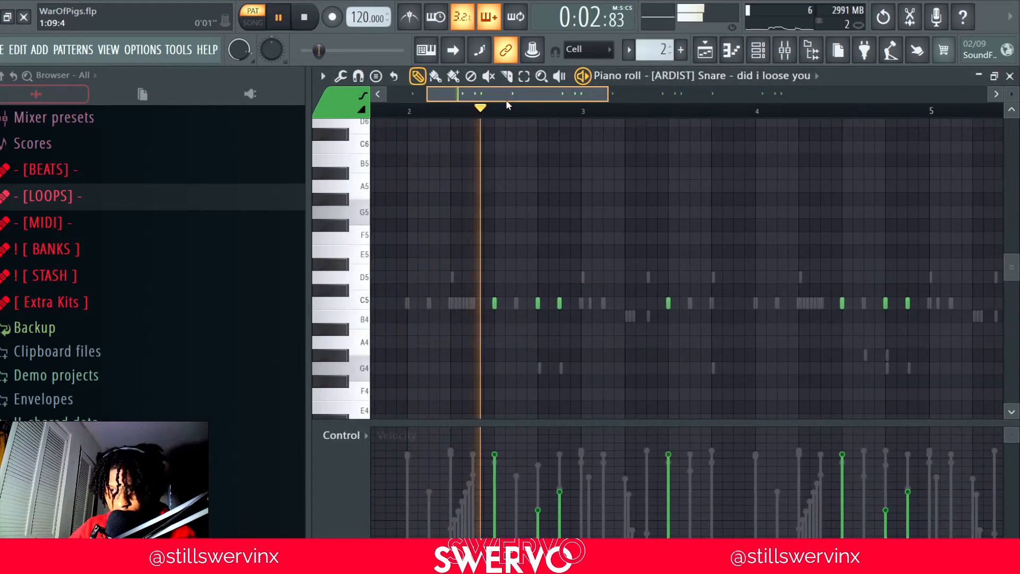
{"action": "left_click_drag", "start_coordinate": [512, 100], "coordinate": [624, 106]}
{"action": "key", "text": "space"}
Step: Open the Open Hats - Snake notes from the channel rack and play them back, briefly switching the metronome on and off
{"action": "key", "text": "F6"}
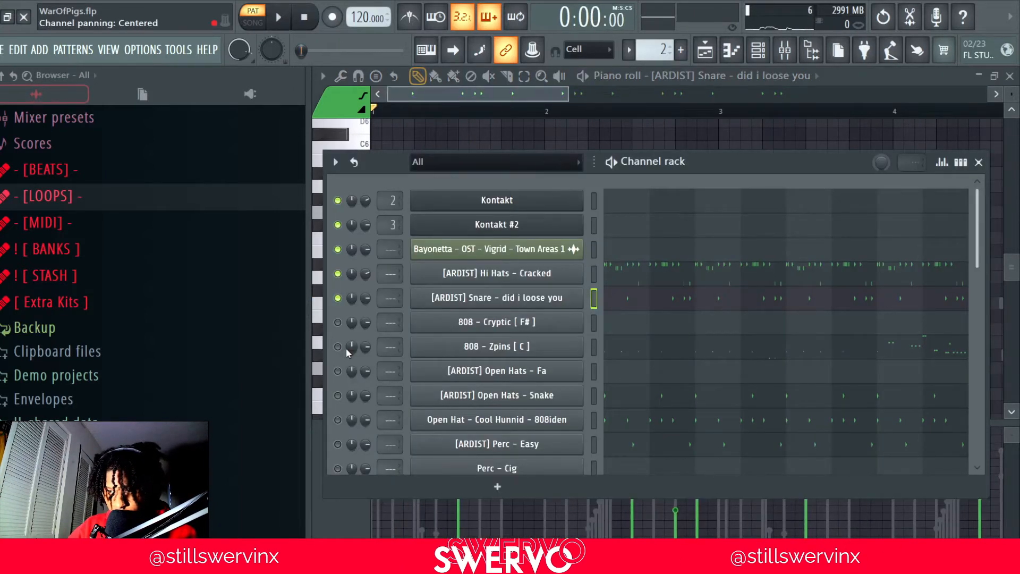
{"action": "scroll", "coordinate": [372, 356], "scroll_direction": "down", "scroll_amount": 3}
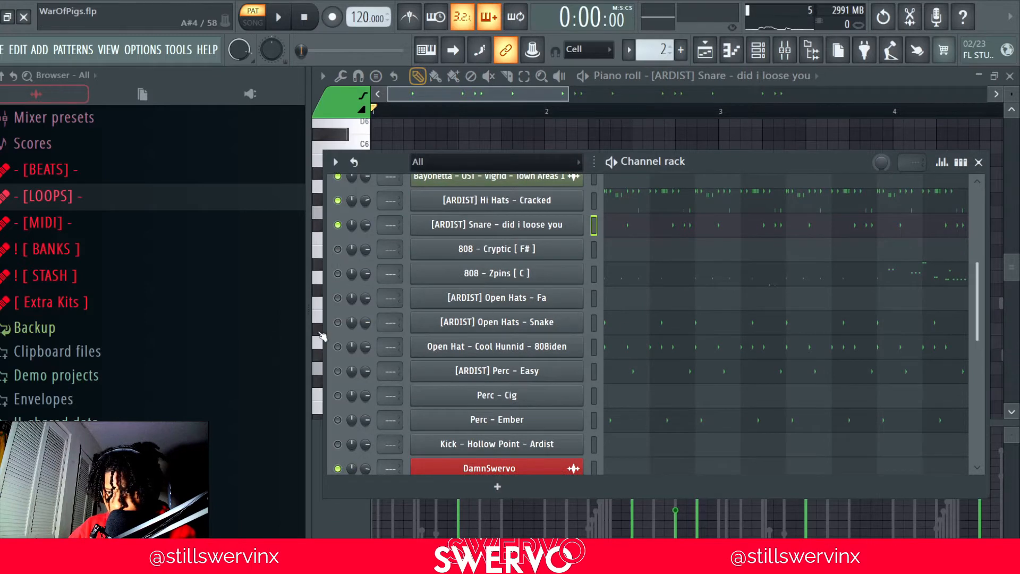
{"action": "key", "text": "space"}
{"action": "left_click", "coordinate": [626, 323]}
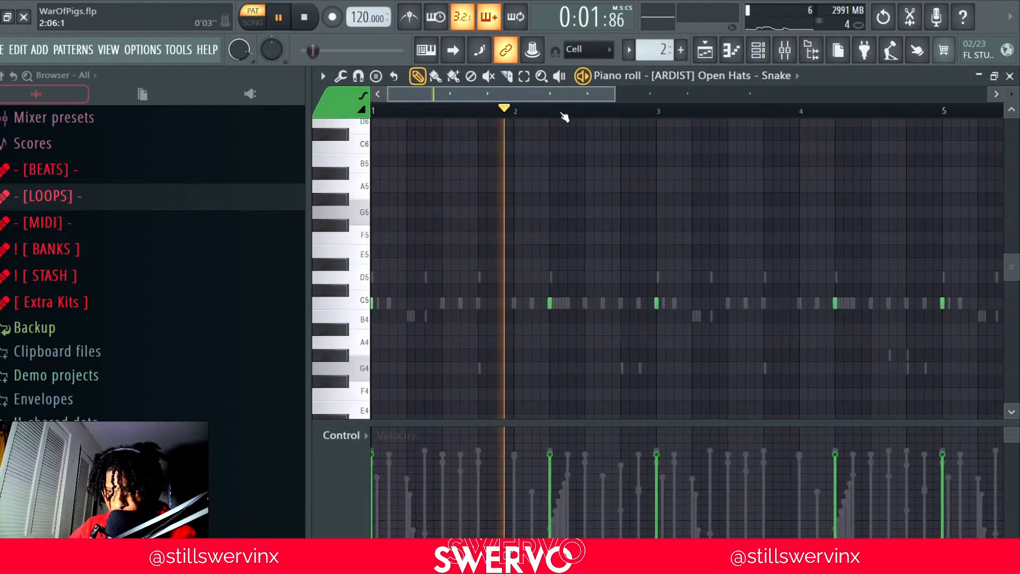
{"action": "scroll", "coordinate": [565, 118], "scroll_direction": "down", "scroll_amount": 5}
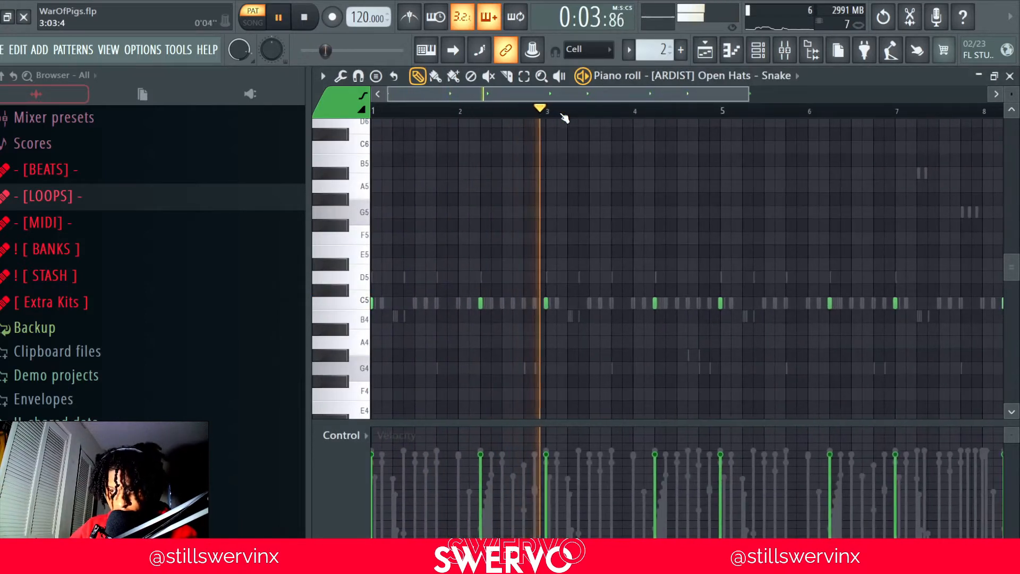
{"action": "left_click", "coordinate": [413, 25]}
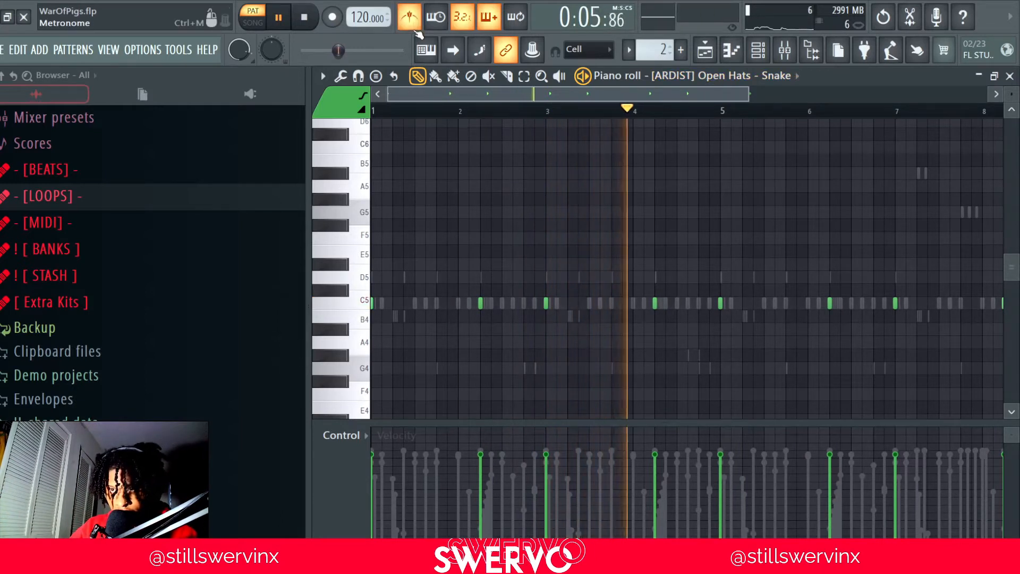
{"action": "left_click", "coordinate": [413, 25]}
{"action": "key", "text": "space"}
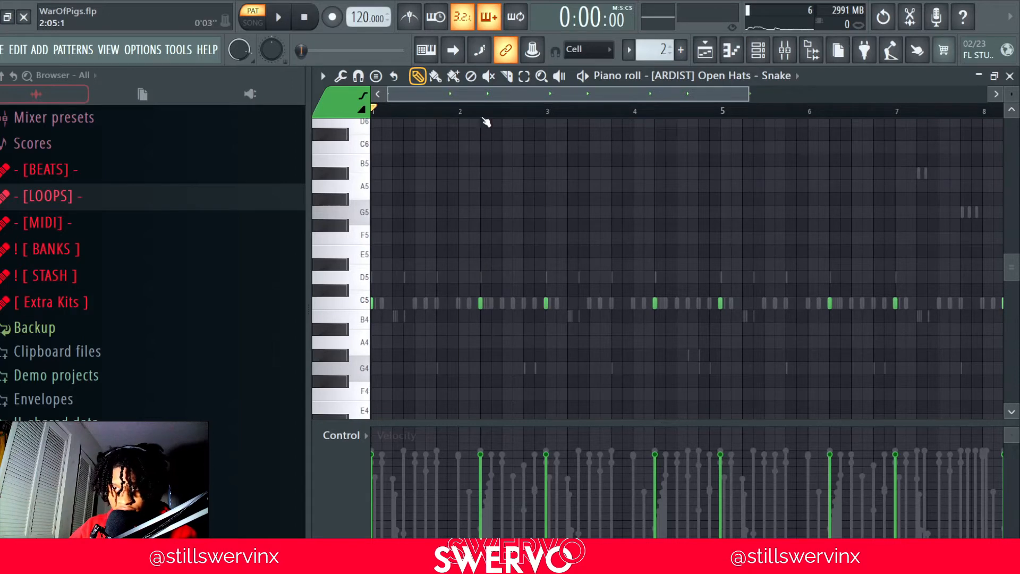
Step: Open the Open Hat - Cool Hunnid - 808iden notes from the channel rack and examine them during playback
{"action": "key", "text": "F6"}
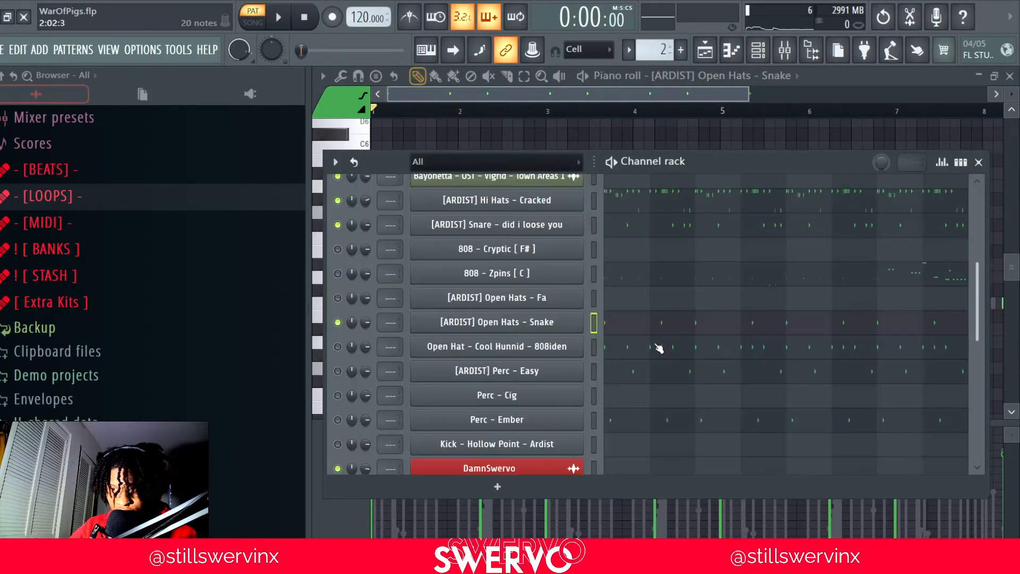
{"action": "left_click", "coordinate": [695, 350]}
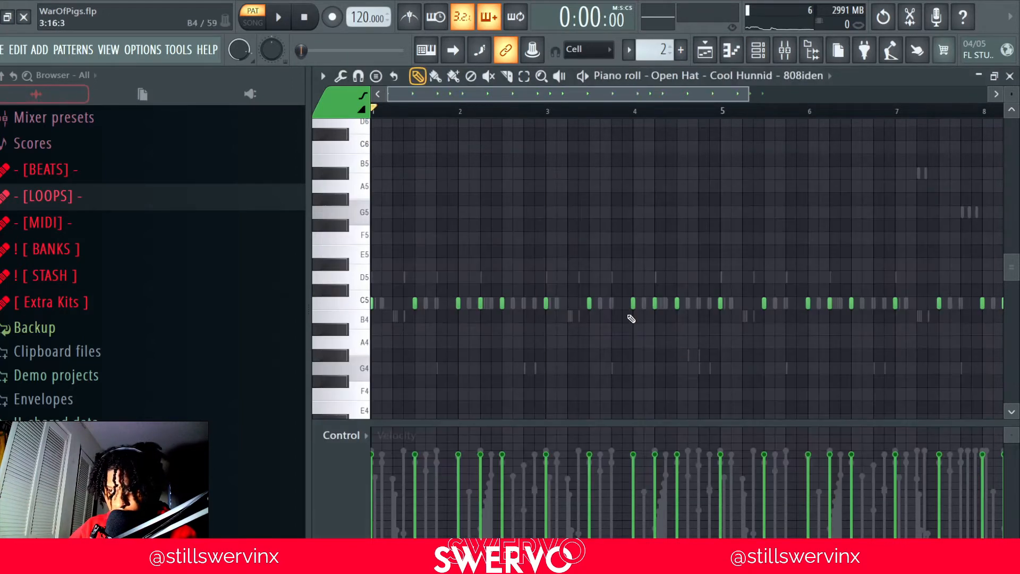
{"action": "scroll", "coordinate": [364, 123], "scroll_direction": "up", "scroll_amount": 4}
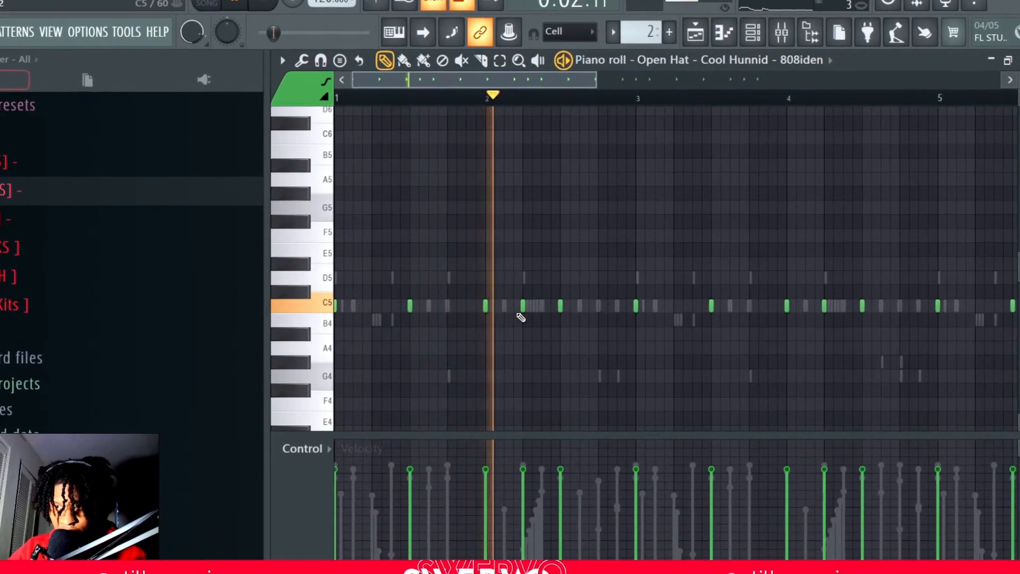
Step: Examine the rest of the Cool Hunnid open hat notes, and open the Perc - Easy notes and play them back
{"action": "scroll", "coordinate": [597, 85], "scroll_direction": "up", "scroll_amount": 1}
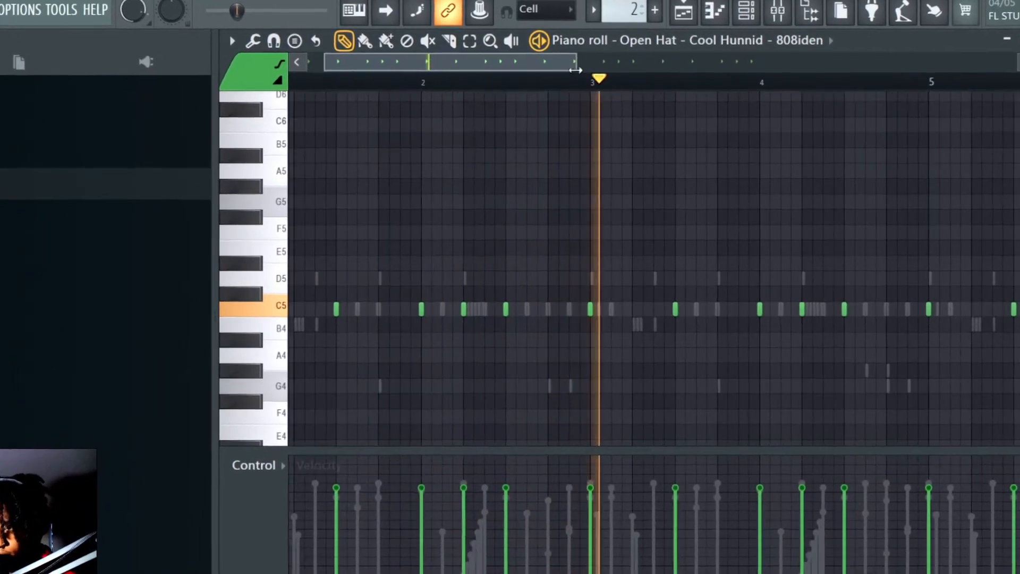
{"action": "left_click_drag", "start_coordinate": [561, 61], "coordinate": [787, 25]}
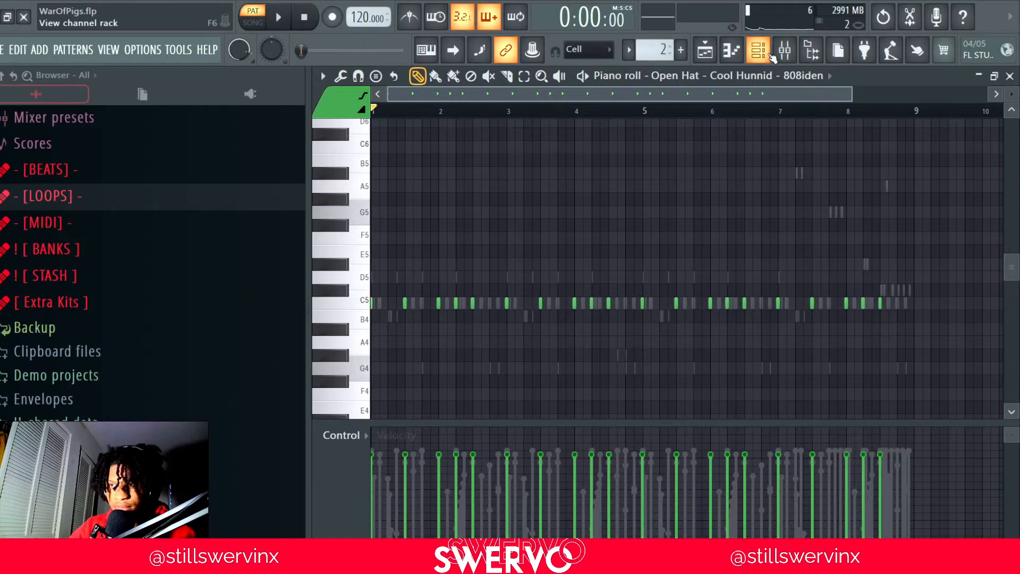
{"action": "left_click", "coordinate": [770, 54]}
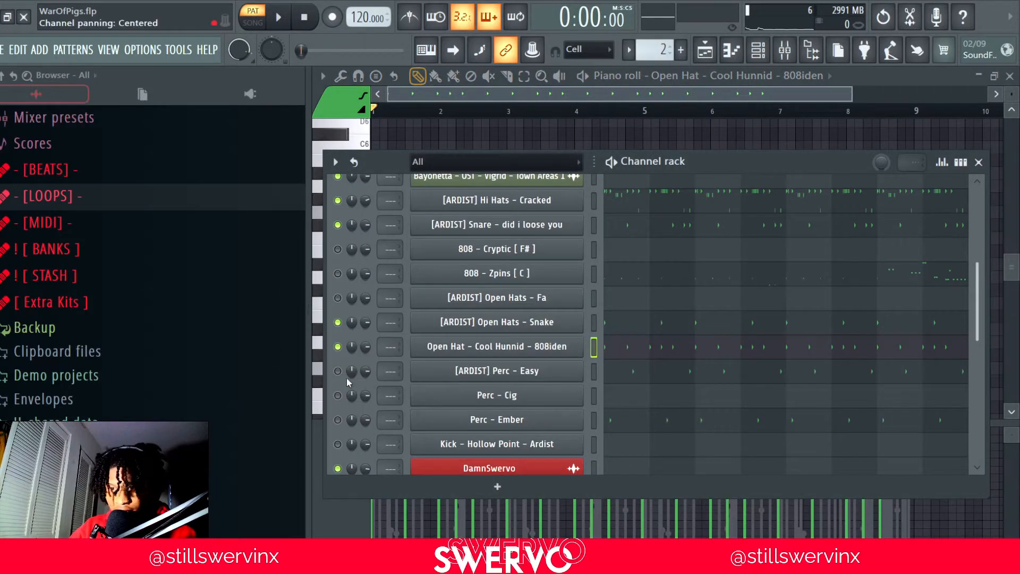
{"action": "left_click", "coordinate": [655, 297]}
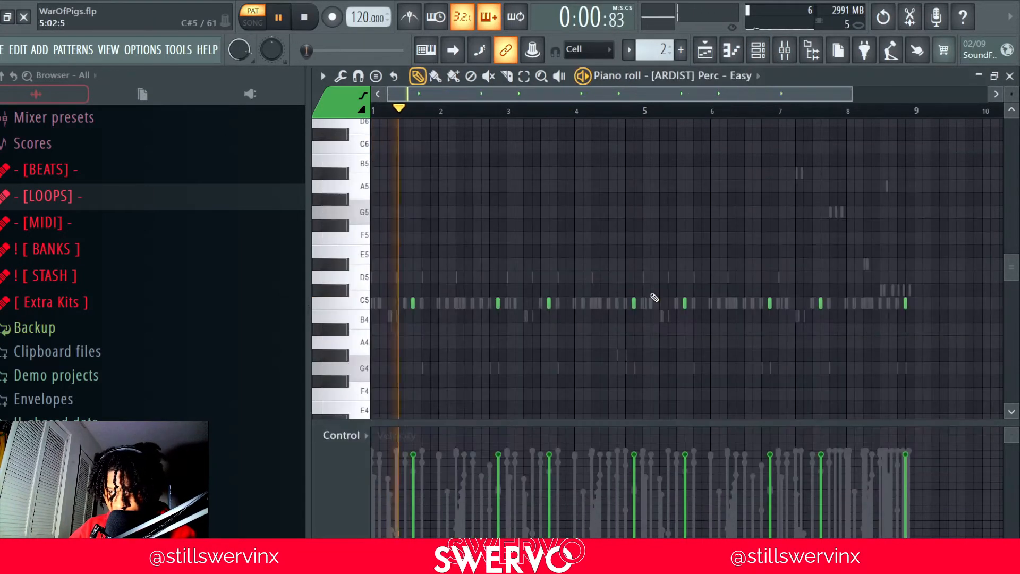
{"action": "scroll", "coordinate": [561, 124], "scroll_direction": "up", "scroll_amount": 2}
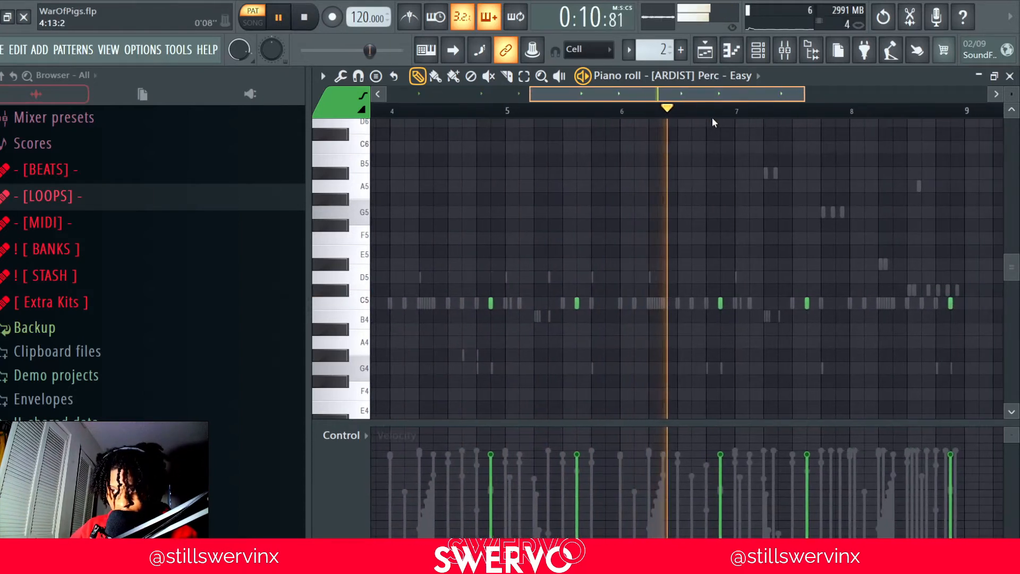
{"action": "key", "text": "space"}
Step: Play the playlist arrangement in song mode while reviewing the drum channels' patterns in the channel rack
{"action": "left_click", "coordinate": [758, 51]}
{"action": "left_click", "coordinate": [758, 58]}
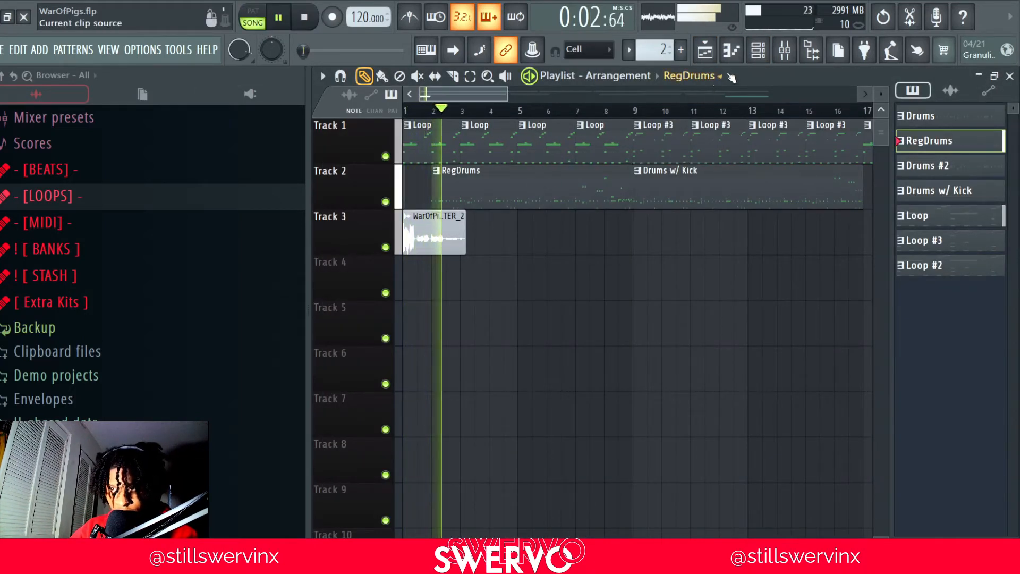
{"action": "left_click", "coordinate": [763, 52]}
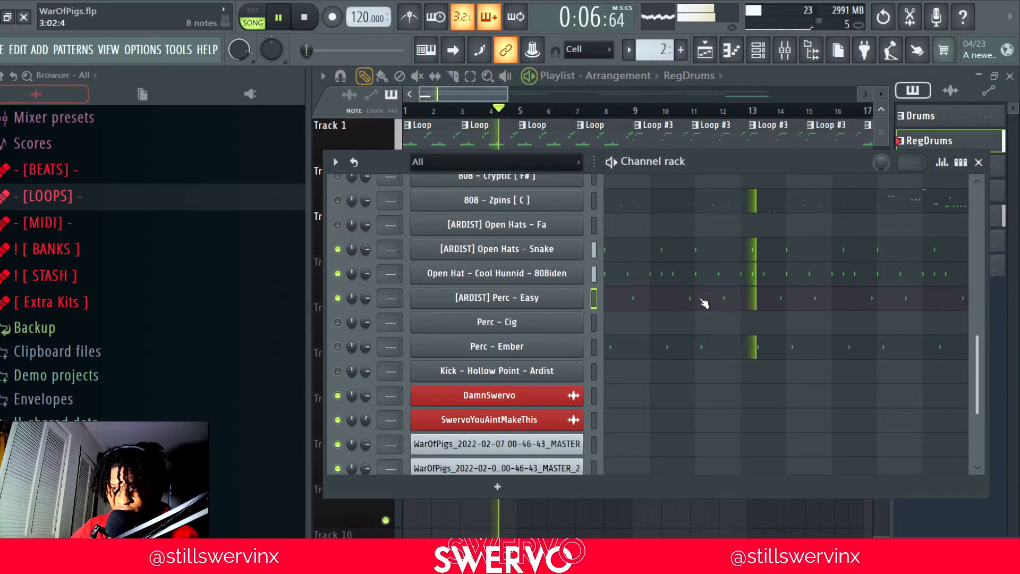
{"action": "scroll", "coordinate": [701, 303], "scroll_direction": "up", "scroll_amount": 3}
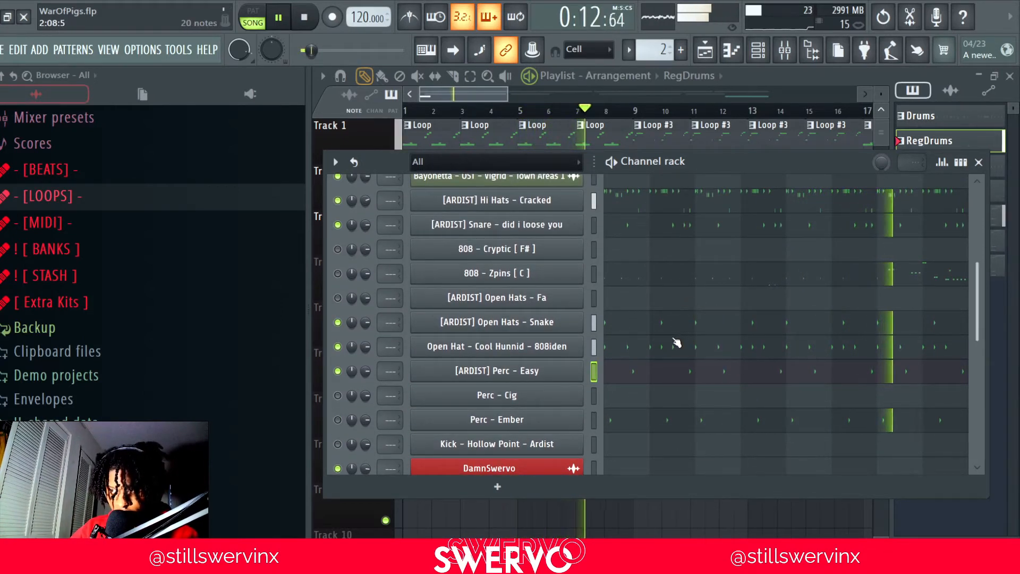
{"action": "scroll", "coordinate": [675, 343], "scroll_direction": "down", "scroll_amount": 3}
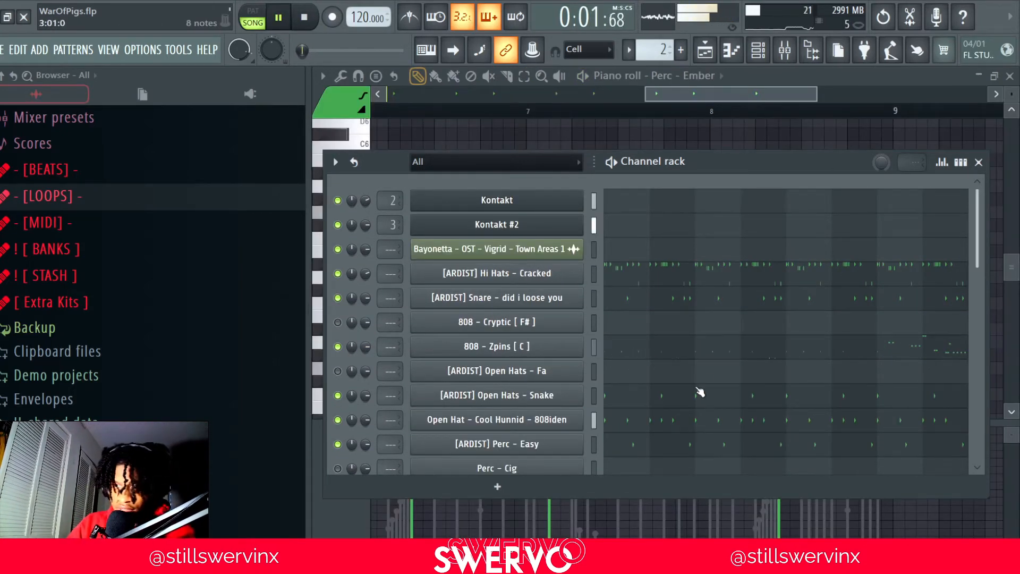
Step: Open the 808 - Zpins [ C ] notes from the channel rack and follow their playback through bars 7 to 9
{"action": "left_click", "coordinate": [675, 357]}
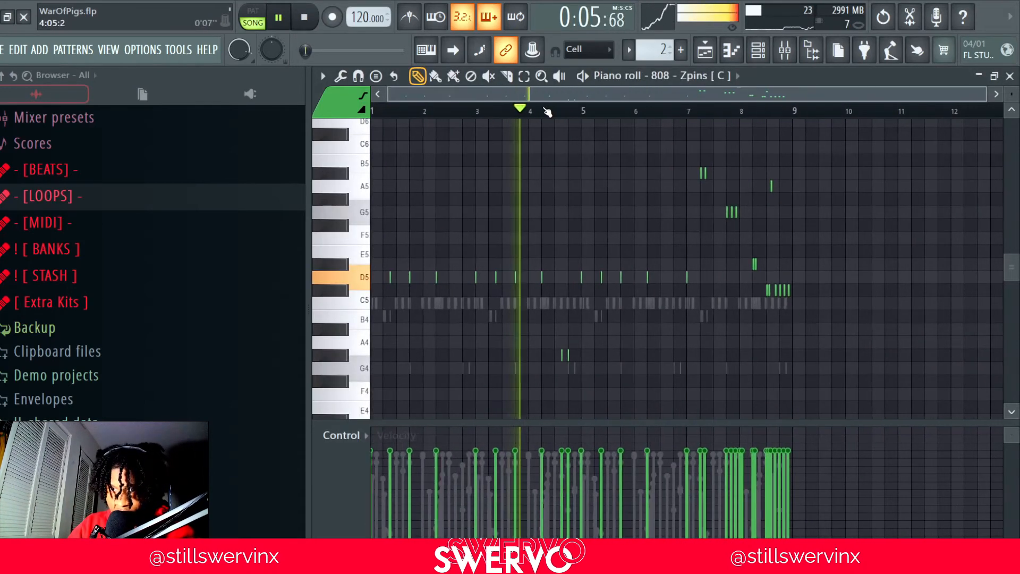
{"action": "left_click_drag", "start_coordinate": [576, 94], "coordinate": [768, 101]}
{"action": "scroll", "coordinate": [794, 138], "scroll_direction": "up", "scroll_amount": 4}
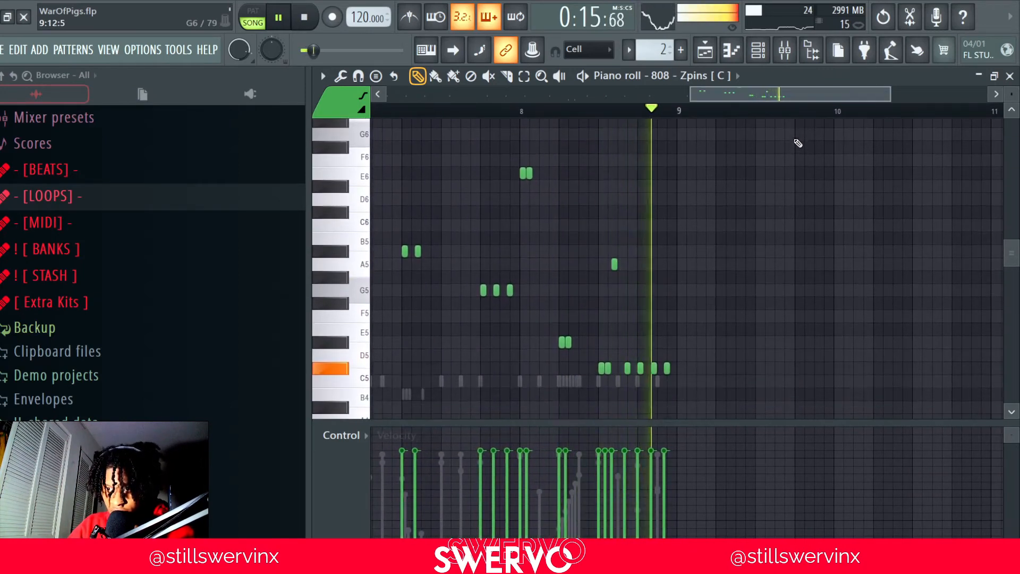
{"action": "key", "text": "space"}
Step: Examine the repeating D5 notes of the 808 from bar 1 and how they line up with the ghosted drum notes
{"action": "scroll", "coordinate": [357, 130], "scroll_direction": "down", "scroll_amount": 4}
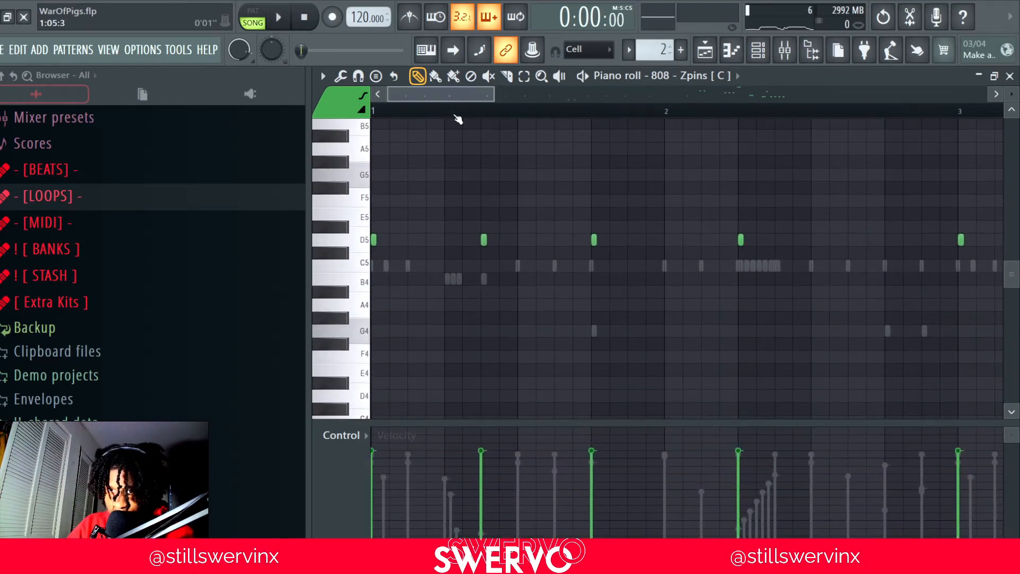
{"action": "scroll", "coordinate": [451, 100], "scroll_direction": "down", "scroll_amount": 6}
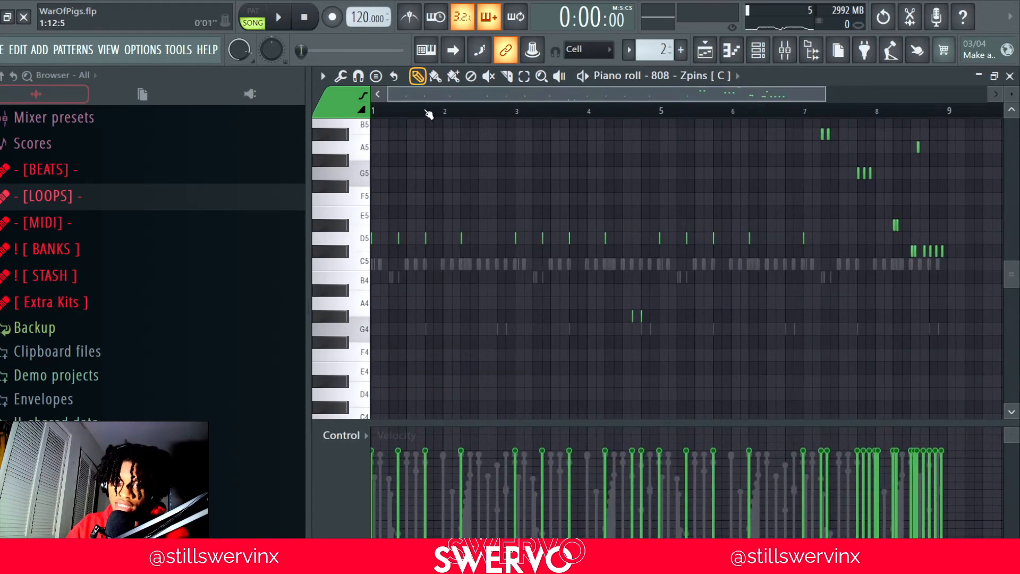
{"action": "scroll", "coordinate": [430, 99], "scroll_direction": "up", "scroll_amount": 3}
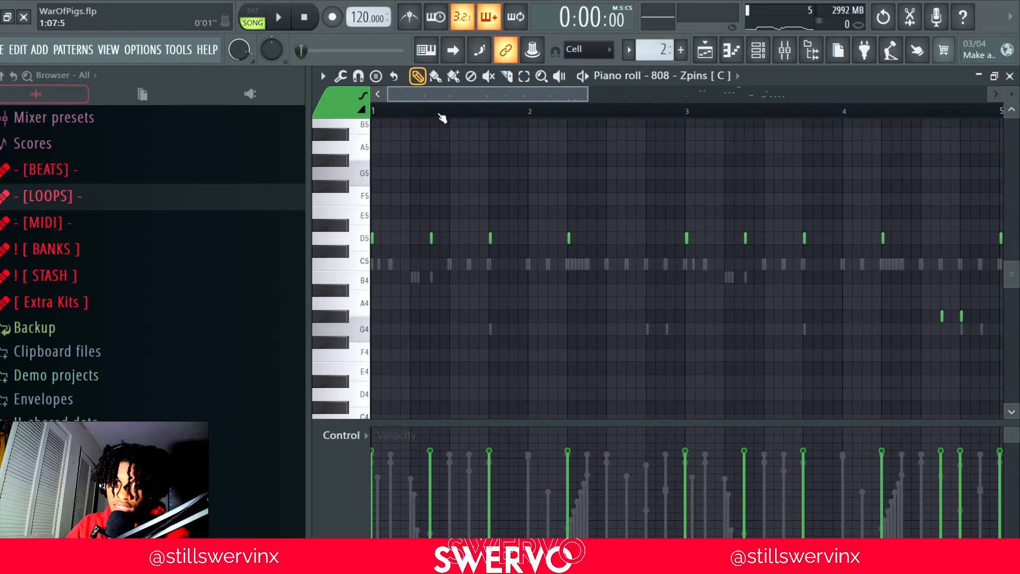
{"action": "scroll", "coordinate": [441, 118], "scroll_direction": "down", "scroll_amount": 1}
{"action": "scroll", "coordinate": [436, 114], "scroll_direction": "up", "scroll_amount": 2}
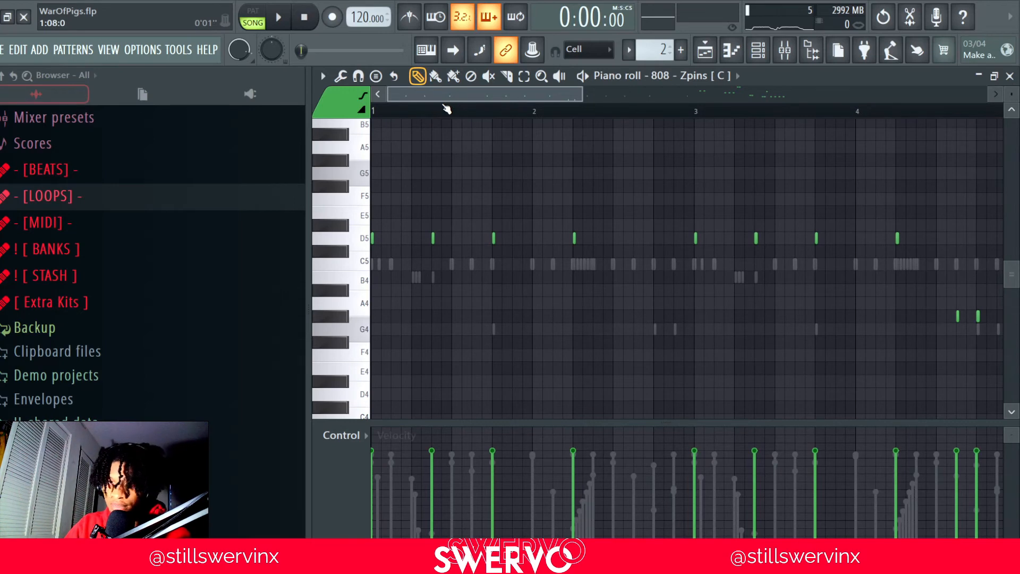
{"action": "left_click_drag", "start_coordinate": [446, 109], "coordinate": [556, 93]}
{"action": "scroll", "coordinate": [584, 109], "scroll_direction": "down", "scroll_amount": 5}
{"action": "scroll", "coordinate": [563, 294], "scroll_direction": "down", "scroll_amount": 1}
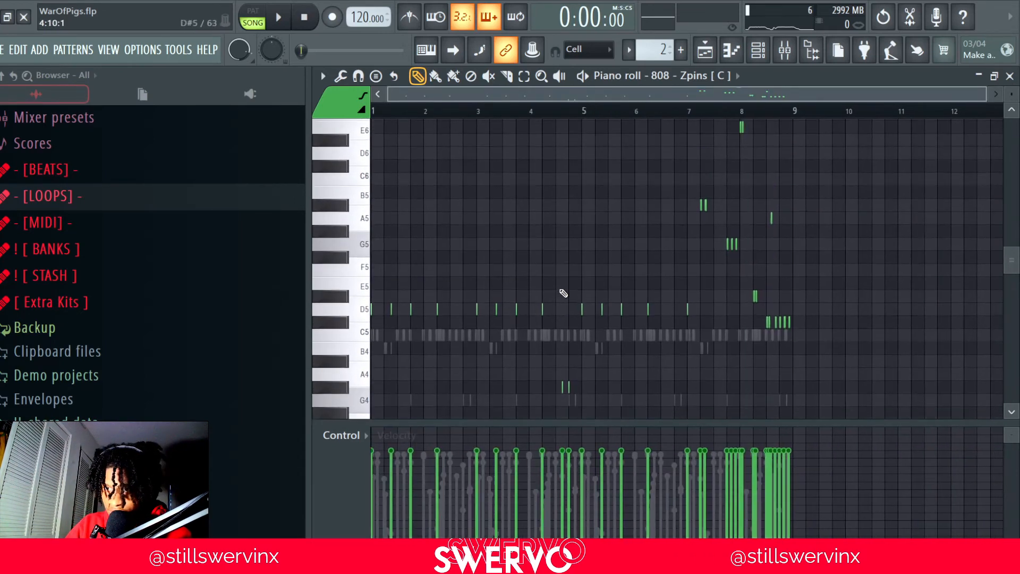
Step: Select the two low 808 notes just before bar 5 and play that passage back
{"action": "scroll", "coordinate": [563, 294], "scroll_direction": "up", "scroll_amount": 1}
{"action": "left_click_drag", "start_coordinate": [599, 422], "coordinate": [599, 422]}
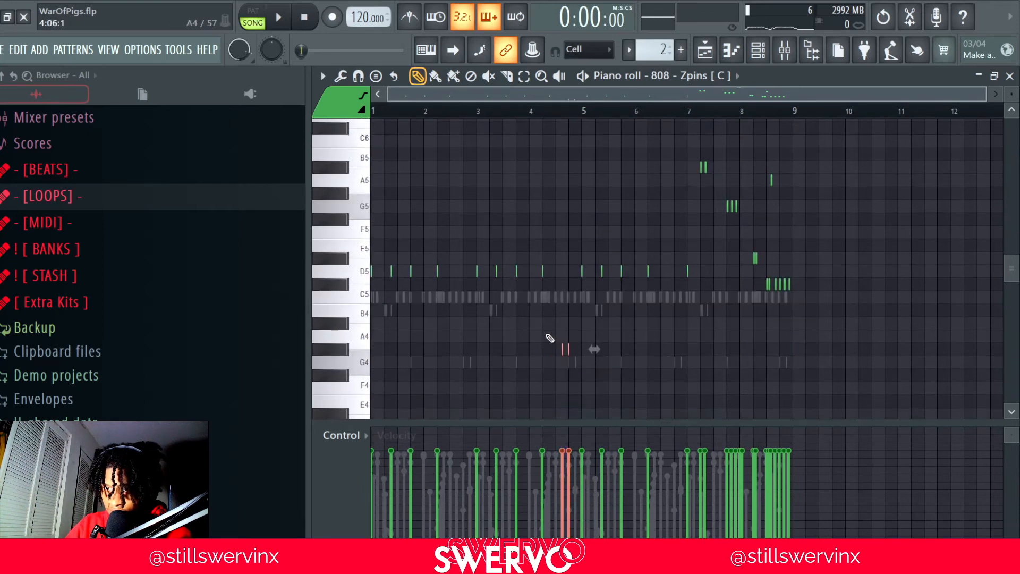
{"action": "scroll", "coordinate": [565, 119], "scroll_direction": "up", "scroll_amount": 3}
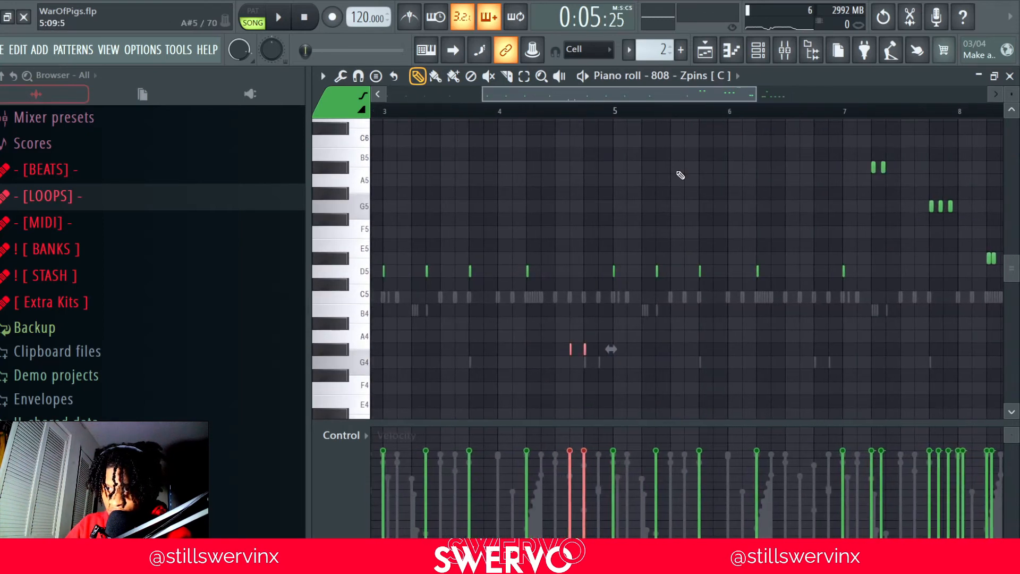
{"action": "key", "text": "space"}
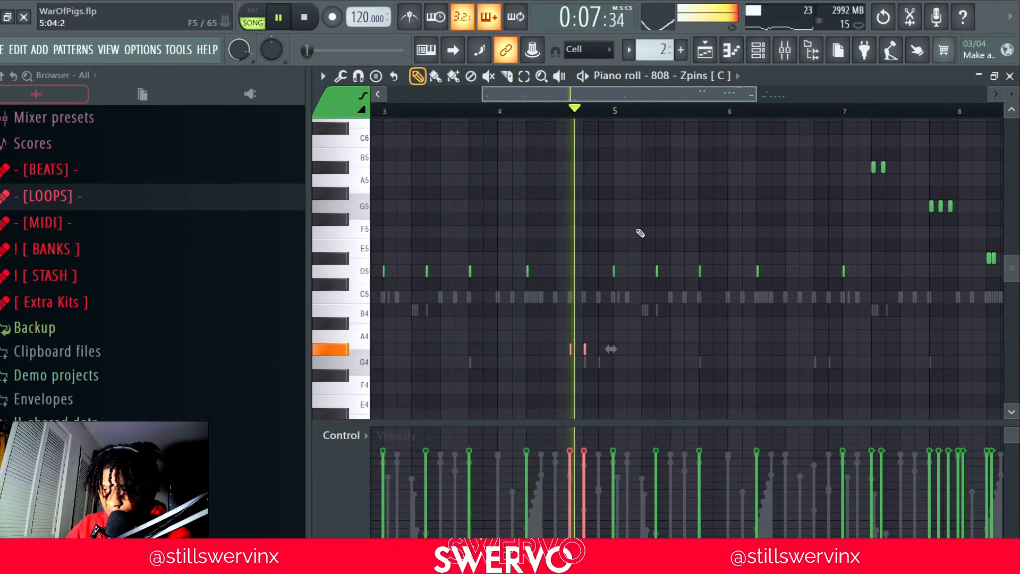
{"action": "key", "text": "space"}
Step: Clear the selection in the 808 roll and highlight the two low notes before bar 5 again
{"action": "scroll", "coordinate": [537, 112], "scroll_direction": "down", "scroll_amount": 3}
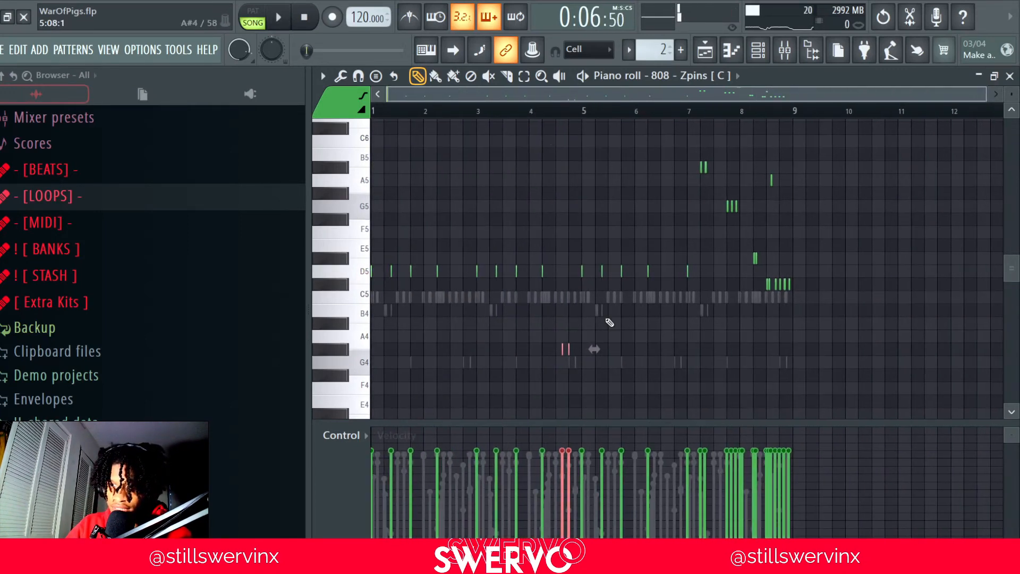
{"action": "scroll", "coordinate": [542, 113], "scroll_direction": "up", "scroll_amount": 3}
{"action": "left_click_drag", "start_coordinate": [636, 335], "coordinate": [578, 392]}
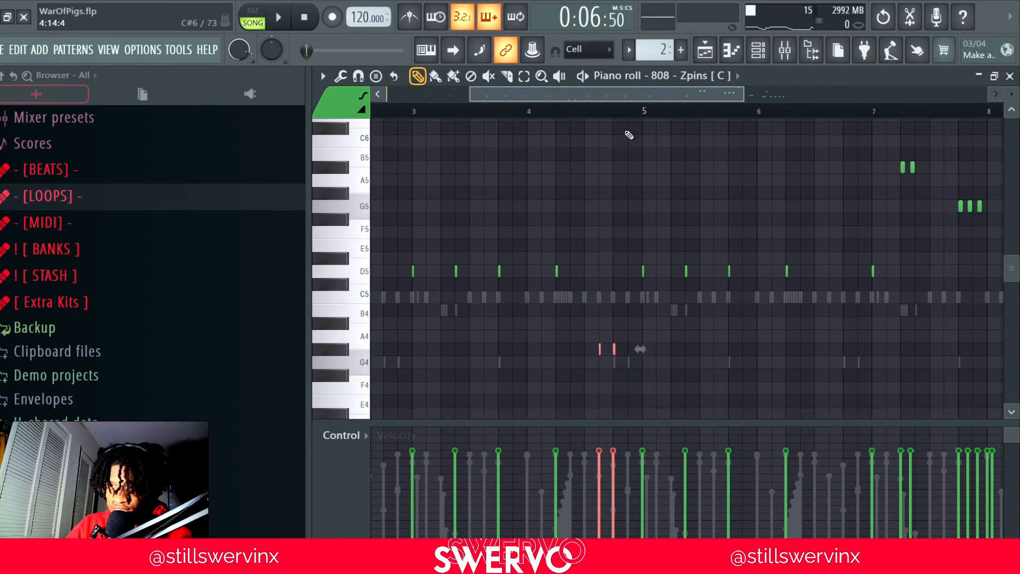
{"action": "scroll", "coordinate": [655, 113], "scroll_direction": "down", "scroll_amount": 4}
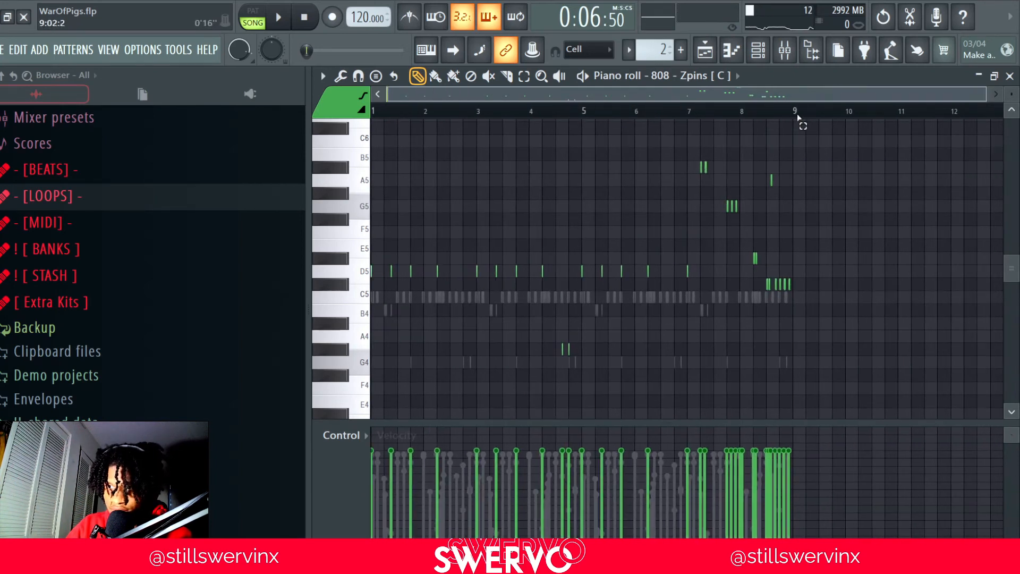
{"action": "left_click_drag", "start_coordinate": [798, 115], "coordinate": [112, 159]}
{"action": "left_click", "coordinate": [457, 114]}
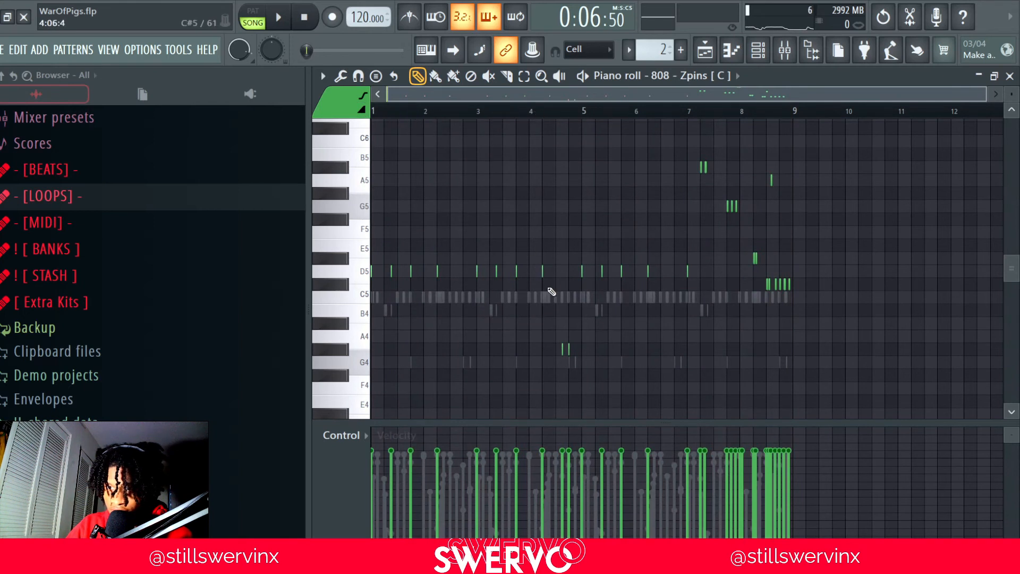
{"action": "left_click_drag", "start_coordinate": [548, 315], "coordinate": [612, 394]}
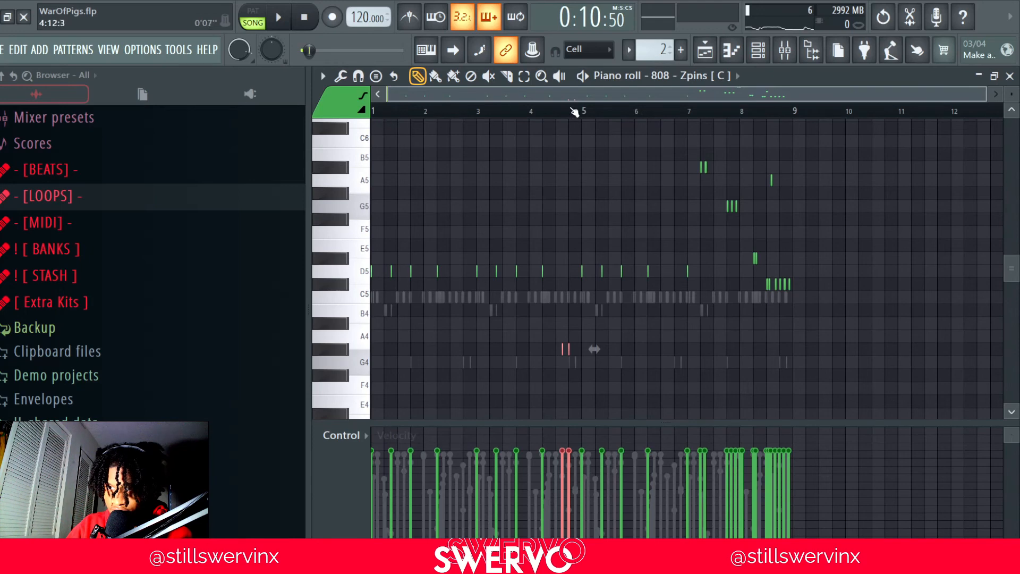
Step: Play the 808 - Zpins [ C ] notes from around bar 6 to bar 8, keeping the high notes in view
{"action": "scroll", "coordinate": [632, 112], "scroll_direction": "up", "scroll_amount": 3}
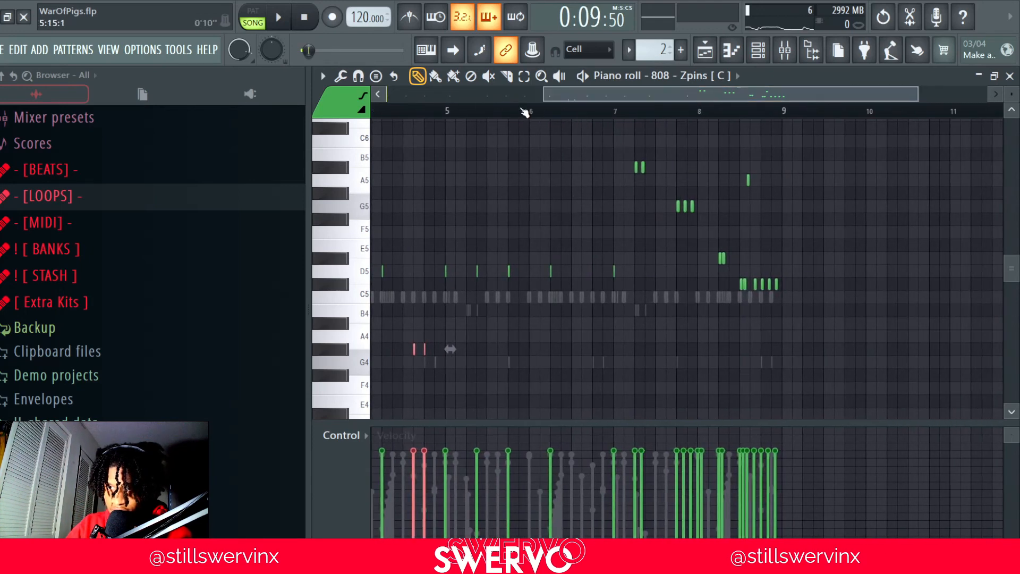
{"action": "scroll", "coordinate": [525, 112], "scroll_direction": "down", "scroll_amount": 2}
{"action": "scroll", "coordinate": [569, 118], "scroll_direction": "up", "scroll_amount": 2}
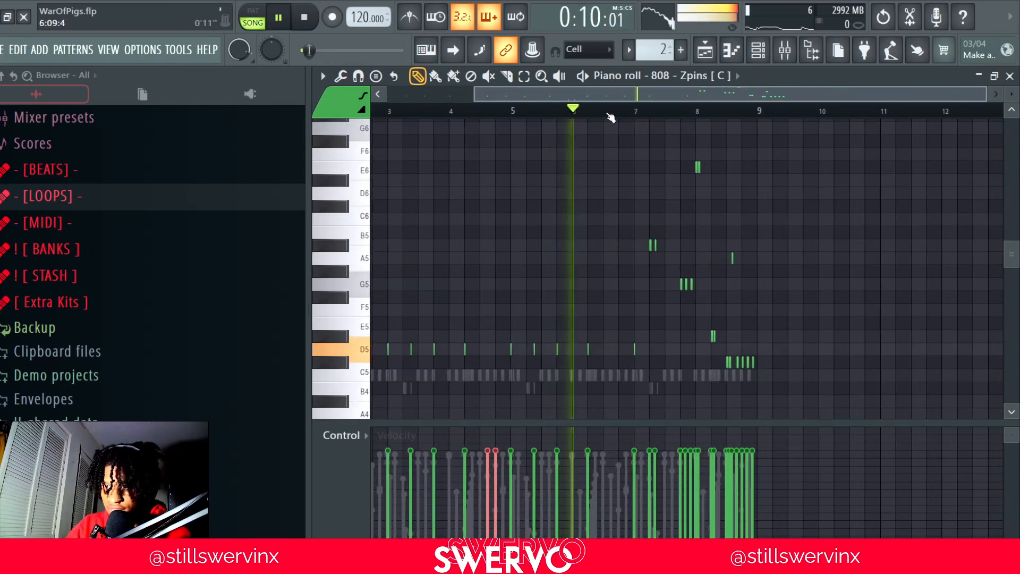
{"action": "scroll", "coordinate": [651, 175], "scroll_direction": "up", "scroll_amount": 4}
{"action": "scroll", "coordinate": [703, 178], "scroll_direction": "down", "scroll_amount": 3}
{"action": "scroll", "coordinate": [712, 176], "scroll_direction": "up", "scroll_amount": 2}
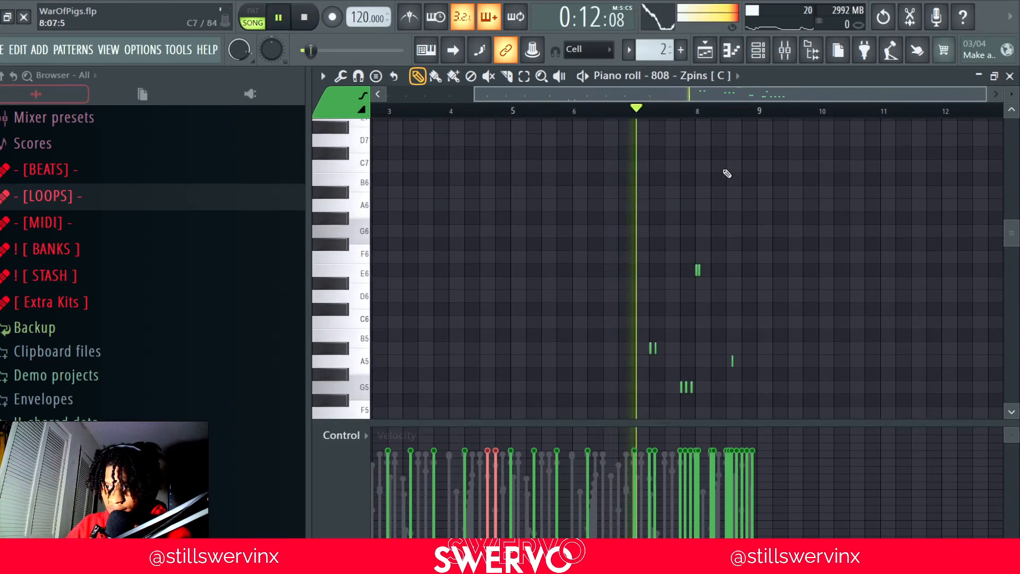
{"action": "scroll", "coordinate": [764, 183], "scroll_direction": "down", "scroll_amount": 5}
{"action": "scroll", "coordinate": [799, 157], "scroll_direction": "up", "scroll_amount": 3}
{"action": "scroll", "coordinate": [799, 156], "scroll_direction": "down", "scroll_amount": 1}
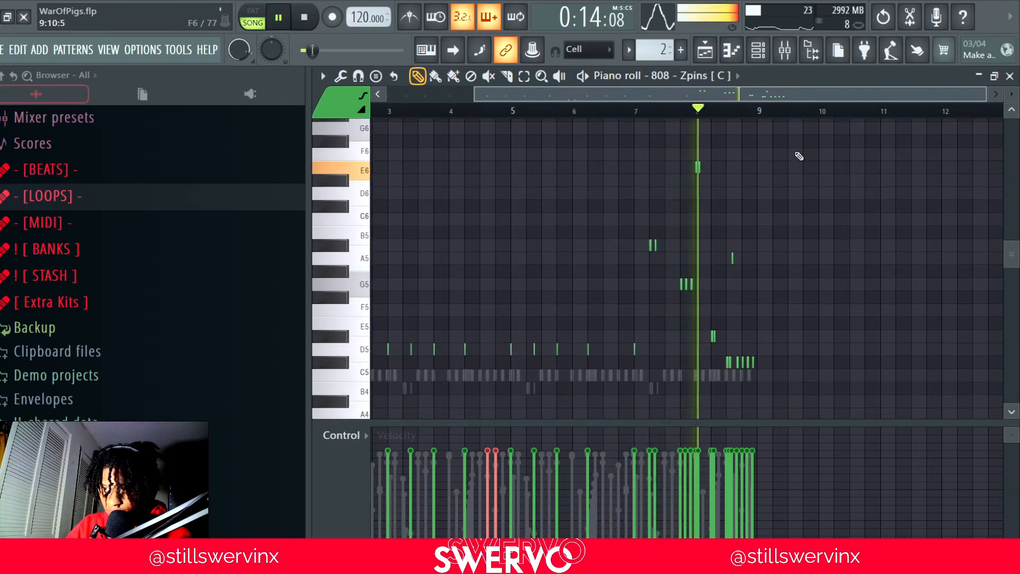
{"action": "key", "text": "space"}
Step: Examine the 808's closing run in bars 7 to 9 up close and return to the playlist arrangement
{"action": "scroll", "coordinate": [560, 268], "scroll_direction": "up", "scroll_amount": 3, "text": "ctrl"}
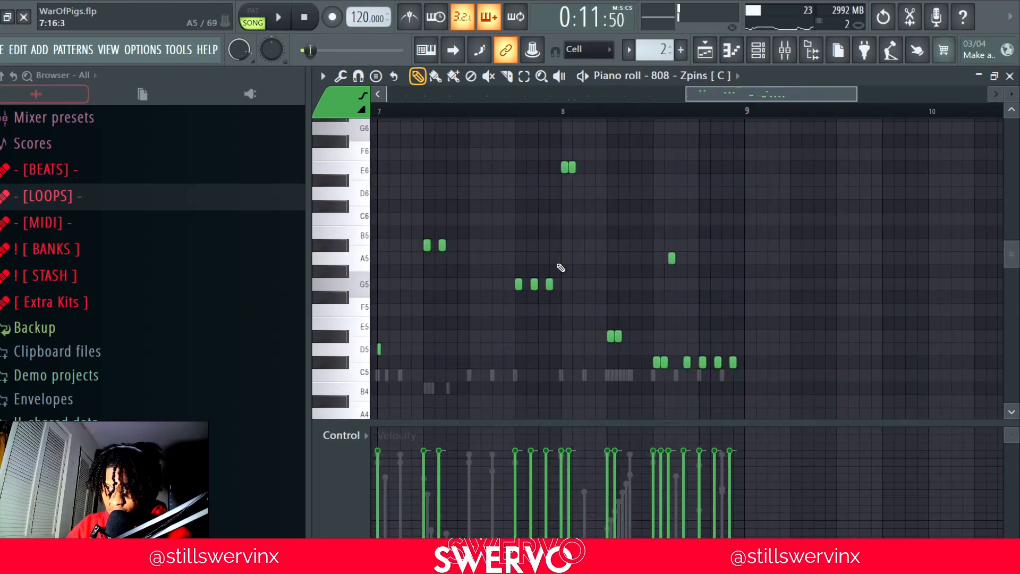
{"action": "scroll", "coordinate": [648, 122], "scroll_direction": "down", "scroll_amount": 3, "text": "ctrl"}
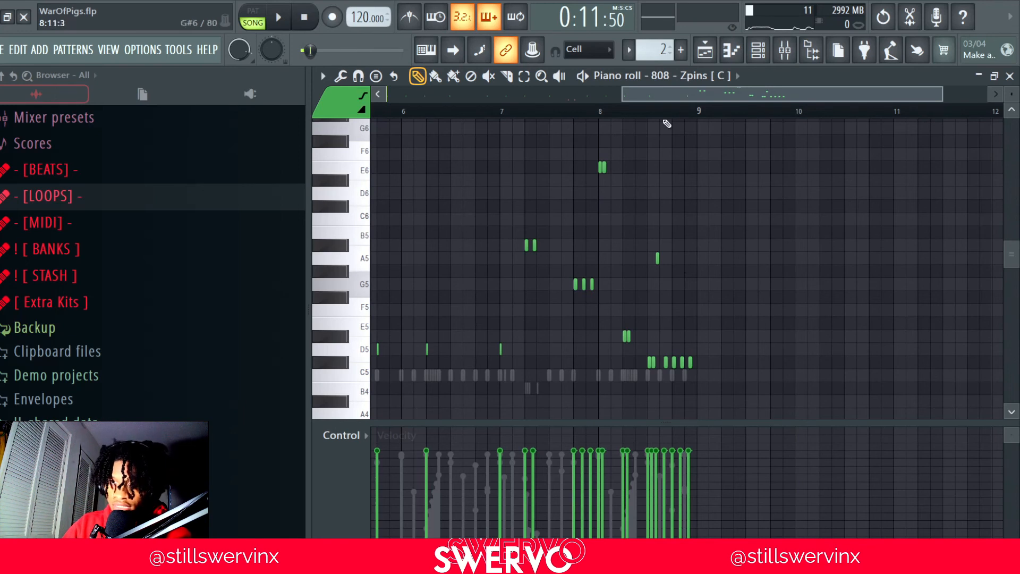
{"action": "left_click", "coordinate": [703, 56]}
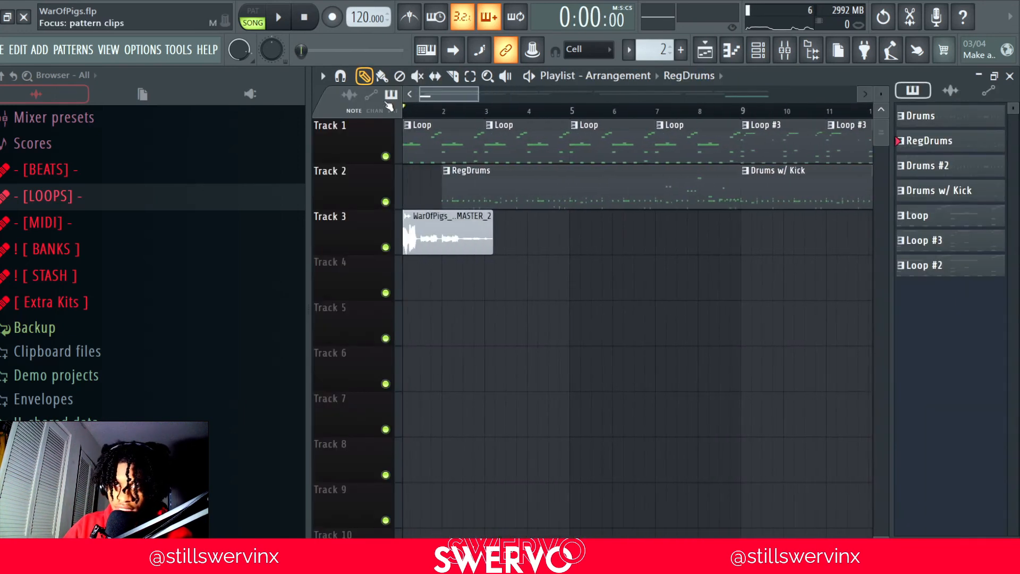